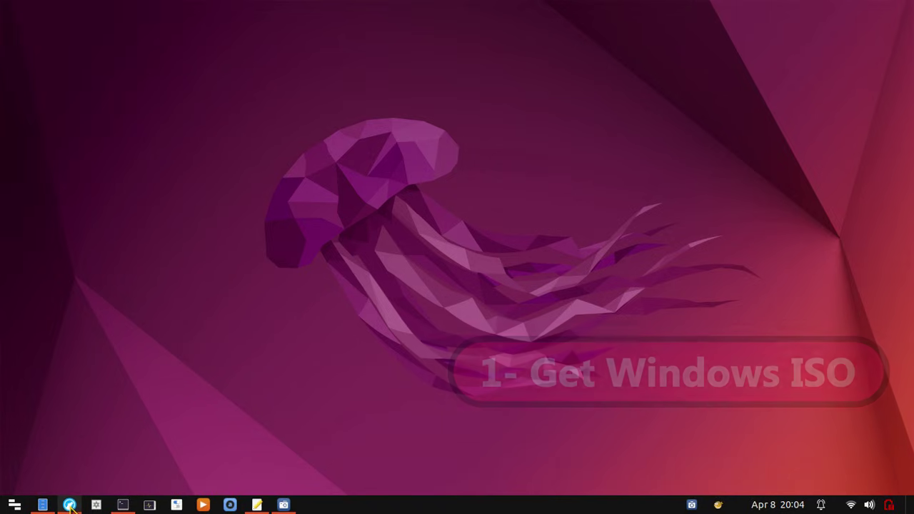
- Search Google for 'windows 11 iso' and open Microsoft's Download Windows 11 page
click(69, 504)
text(windows 11 iso)
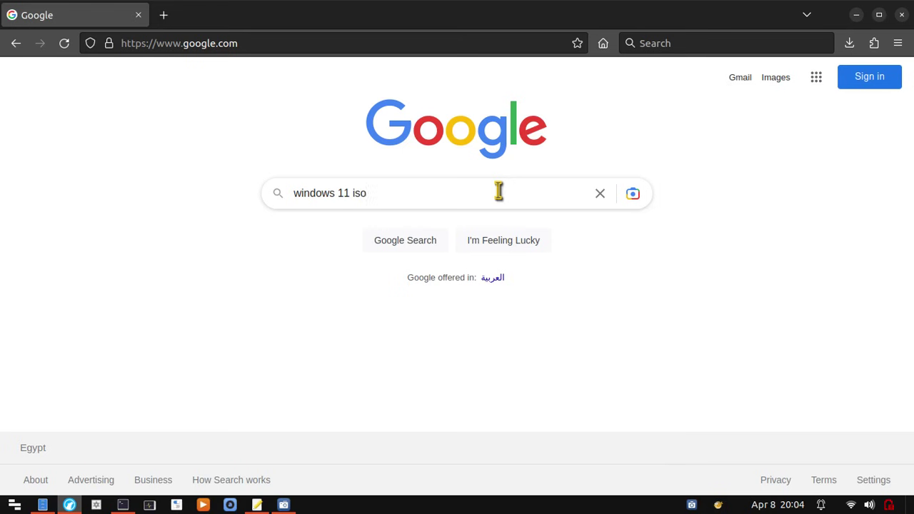
key(Return)
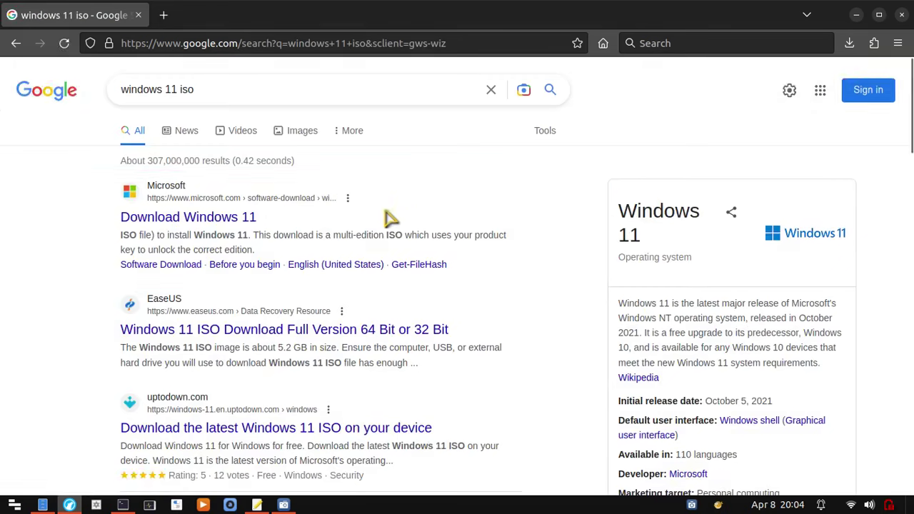
click(241, 220)
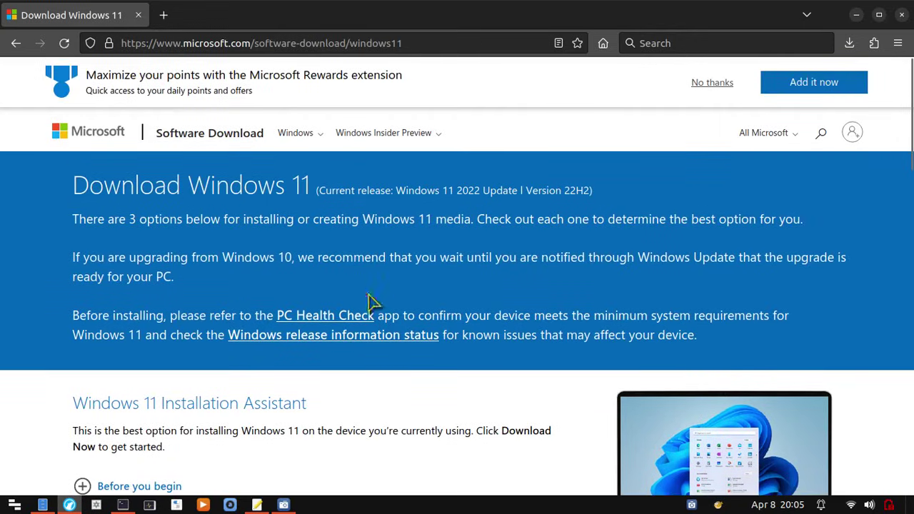
scroll(549, 421, down, 1)
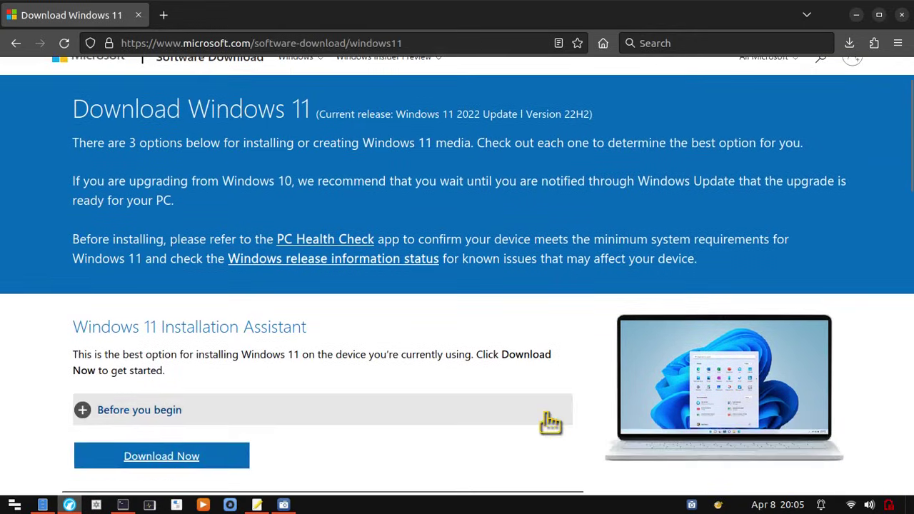
scroll(550, 421, down, 1)
scroll(549, 421, down, 1)
scroll(549, 421, down, 2)
scroll(549, 421, down, 3)
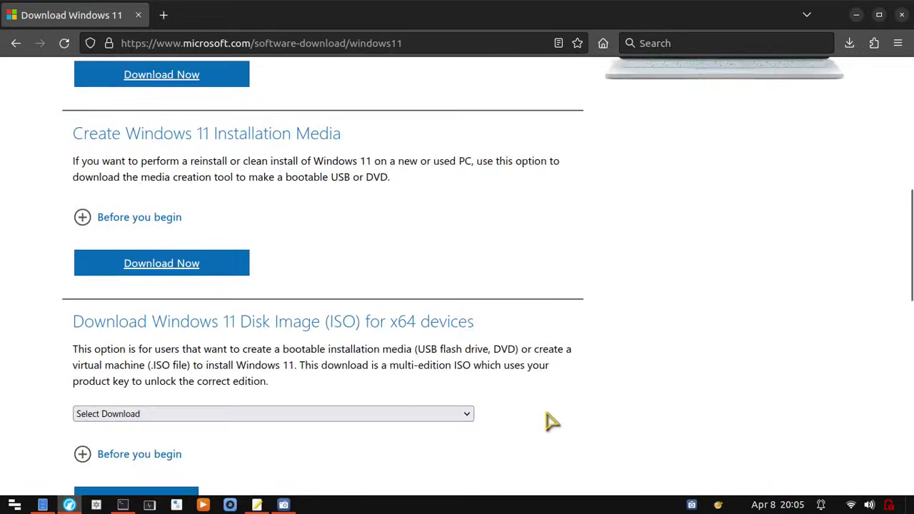
scroll(550, 421, down, 2)
scroll(550, 421, down, 1)
scroll(549, 421, down, 2)
scroll(550, 421, down, 1)
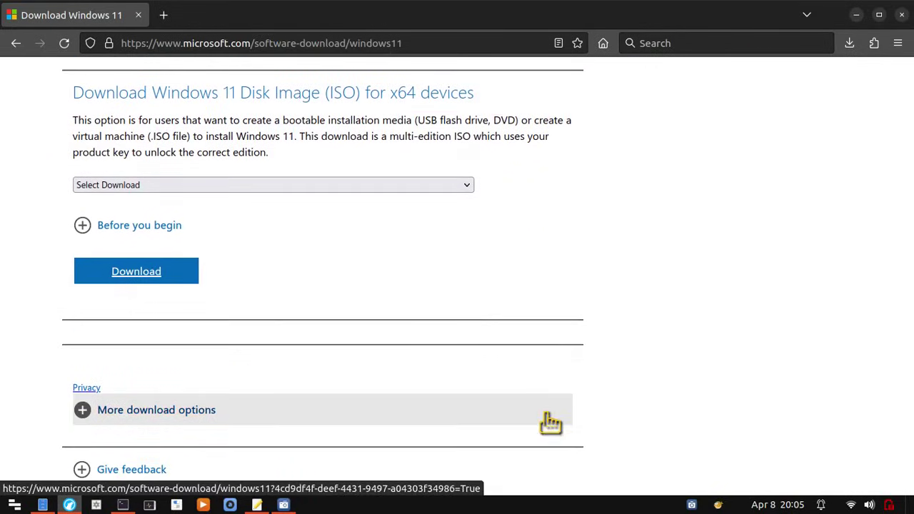
- Select the Windows 11 multi-edition x64 ISO and English (United States) as the product language
click(467, 188)
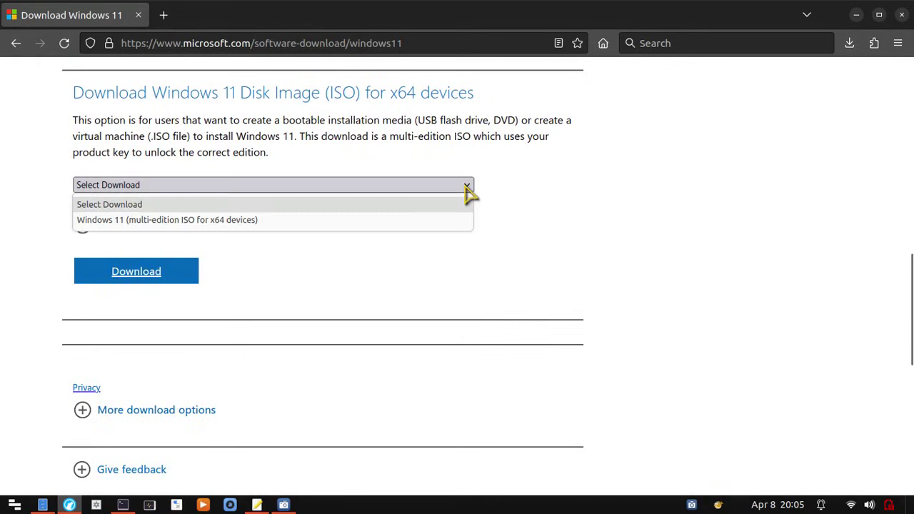
click(450, 220)
click(177, 275)
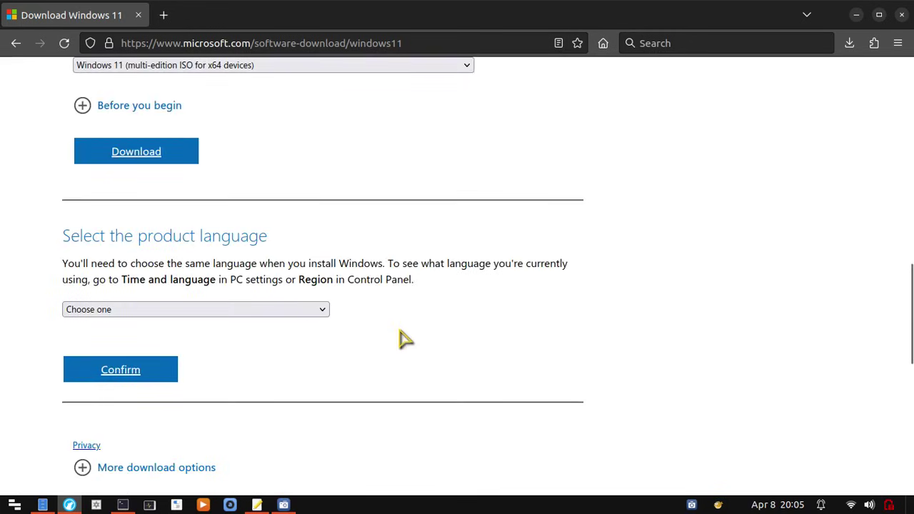
click(309, 311)
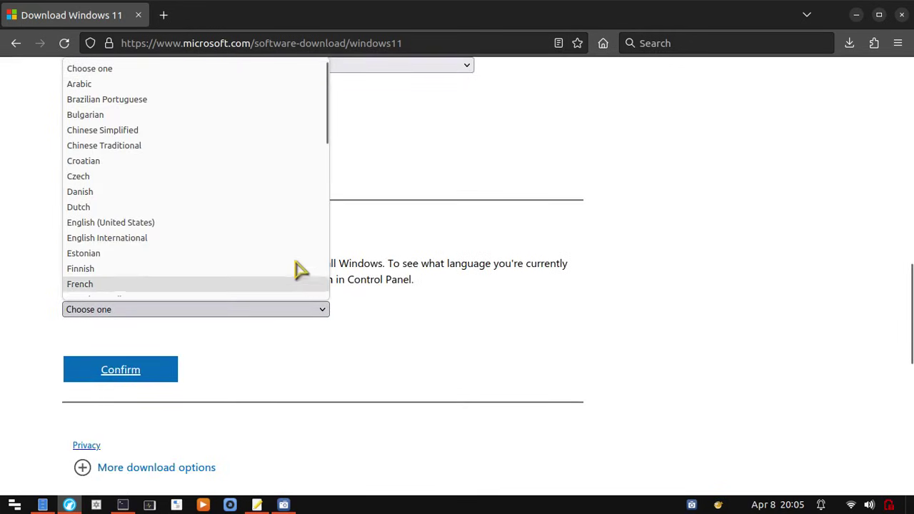
click(291, 223)
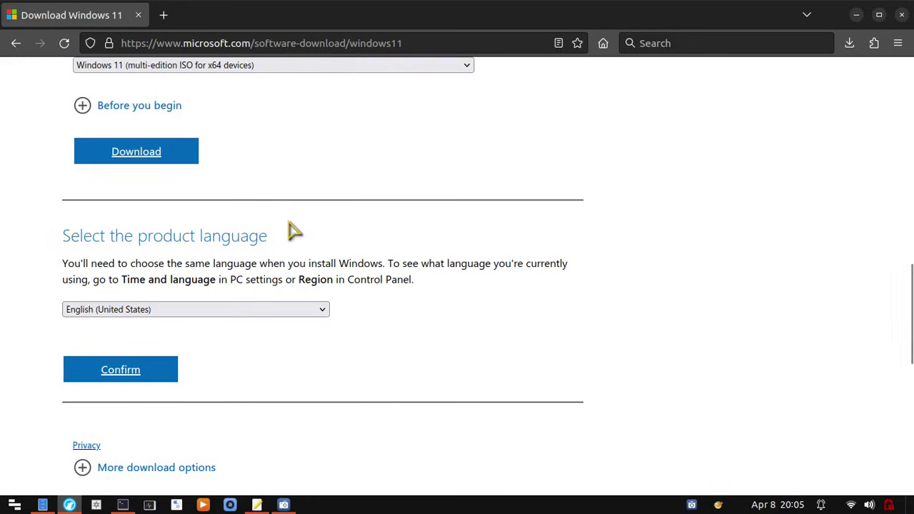
- Confirm English, start the 64-bit Windows 11 ISO download, and check its progress
click(160, 377)
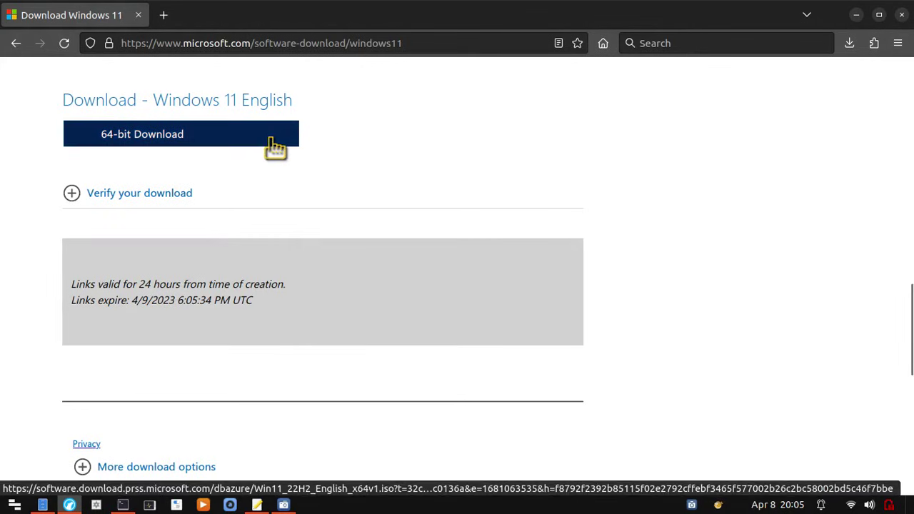
click(273, 142)
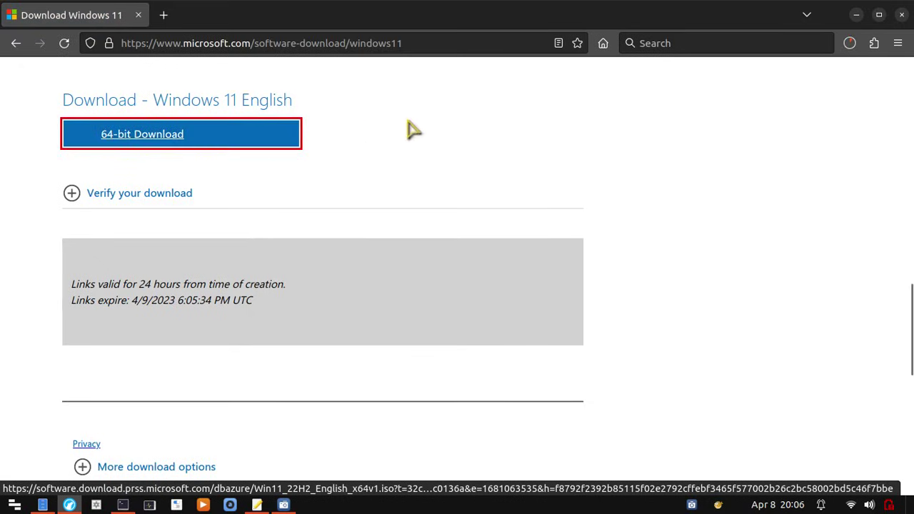
click(852, 43)
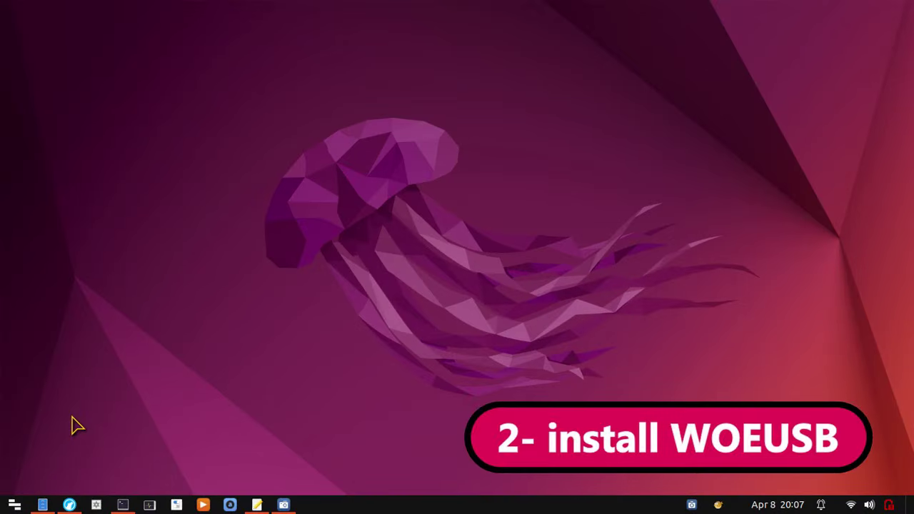
- Return to the WoeUSB PPA page and review its packages table and sudo setup commands
click(70, 505)
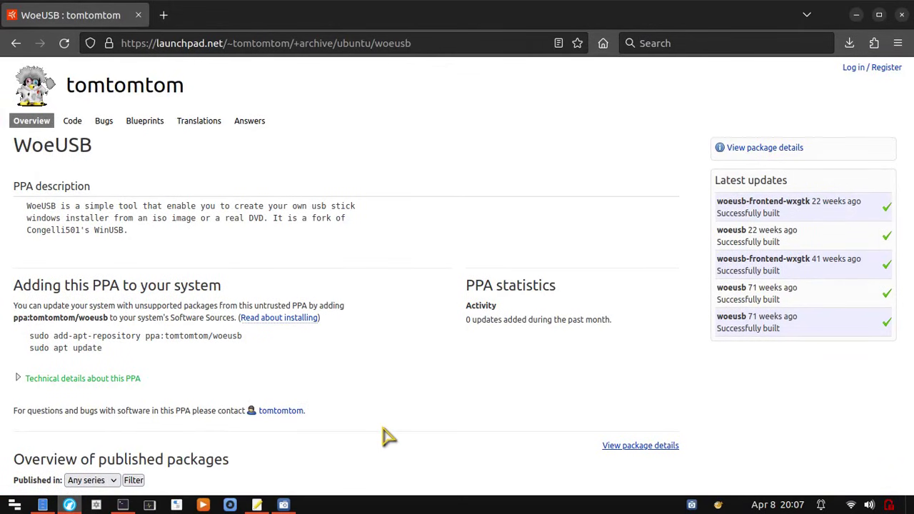
scroll(386, 436, down, 2)
scroll(386, 435, down, 2)
scroll(386, 435, down, 2)
scroll(386, 436, down, 2)
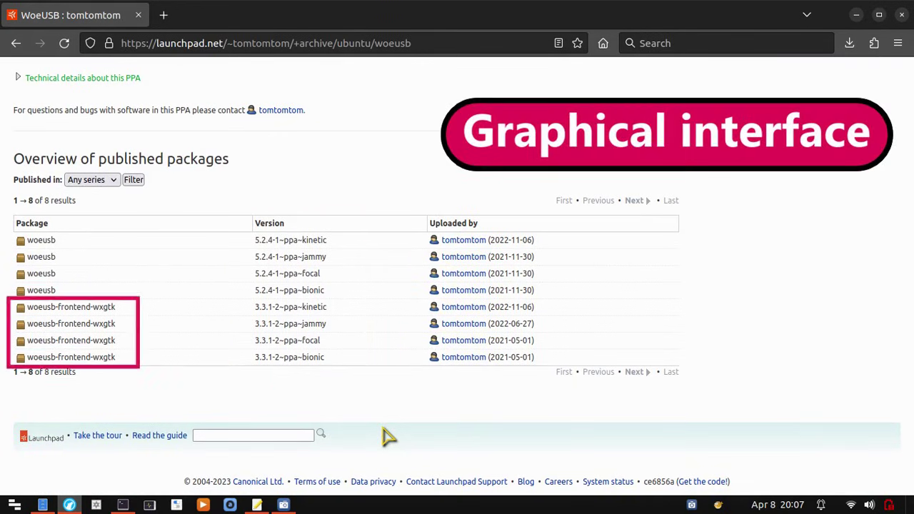
scroll(386, 435, up, 2)
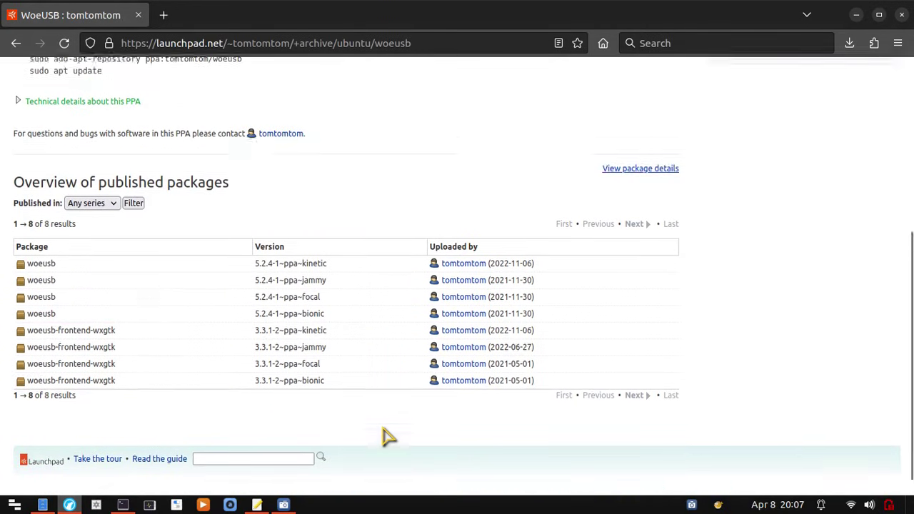
scroll(386, 436, up, 2)
scroll(386, 435, up, 2)
scroll(386, 435, up, 1)
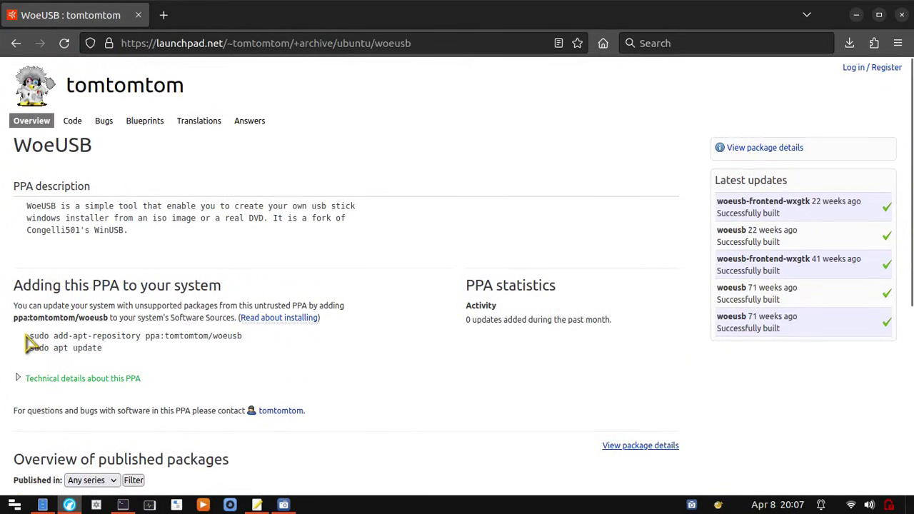
mouse_move(29, 336)
mouse_down()
mouse_move(98, 341)
mouse_move(114, 353)
mouse_up()
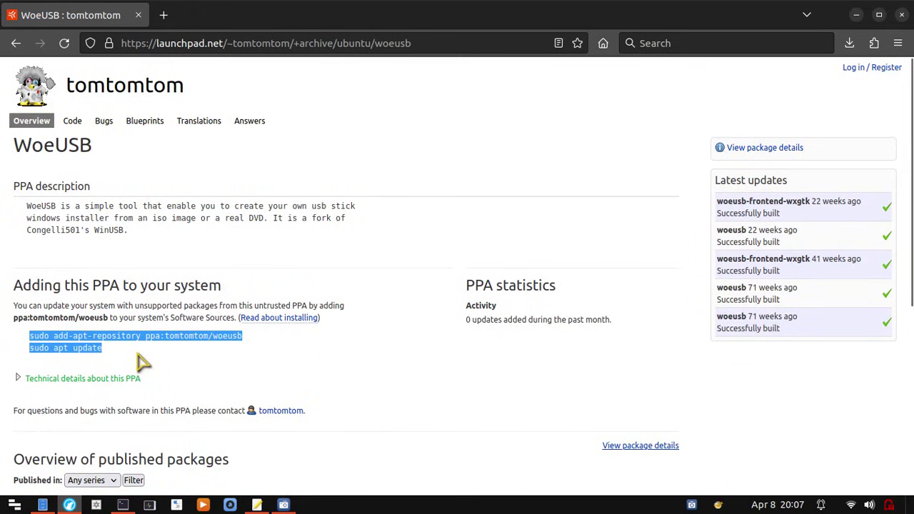
click(142, 361)
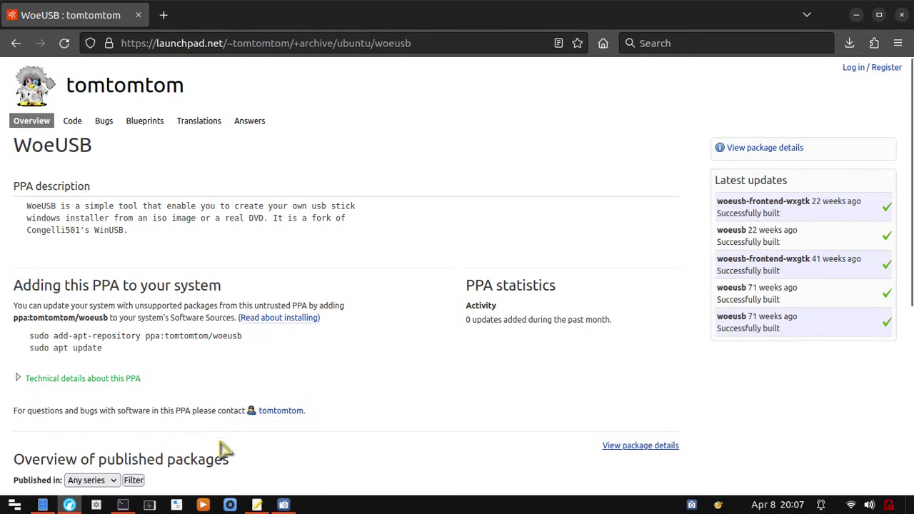
- Close Firefox and copy the add-apt-repository line from the WOEUSB notes in gedit
click(251, 505)
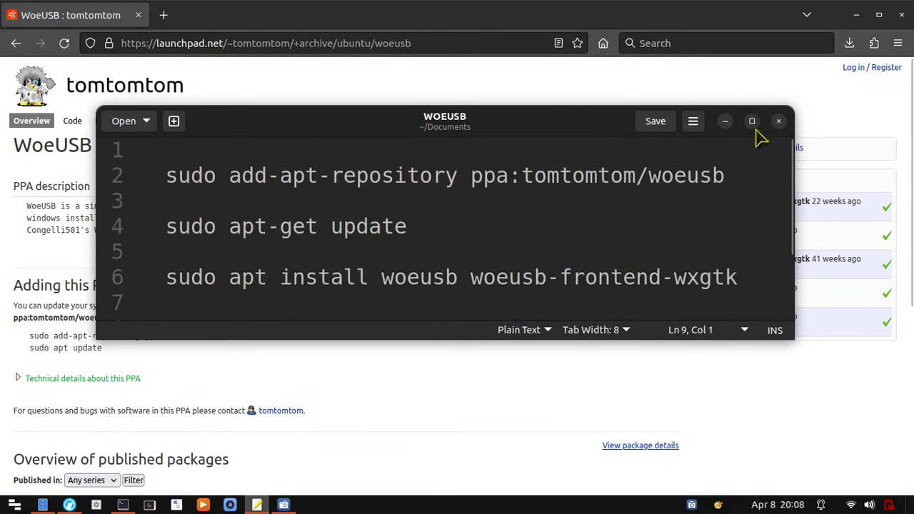
click(901, 15)
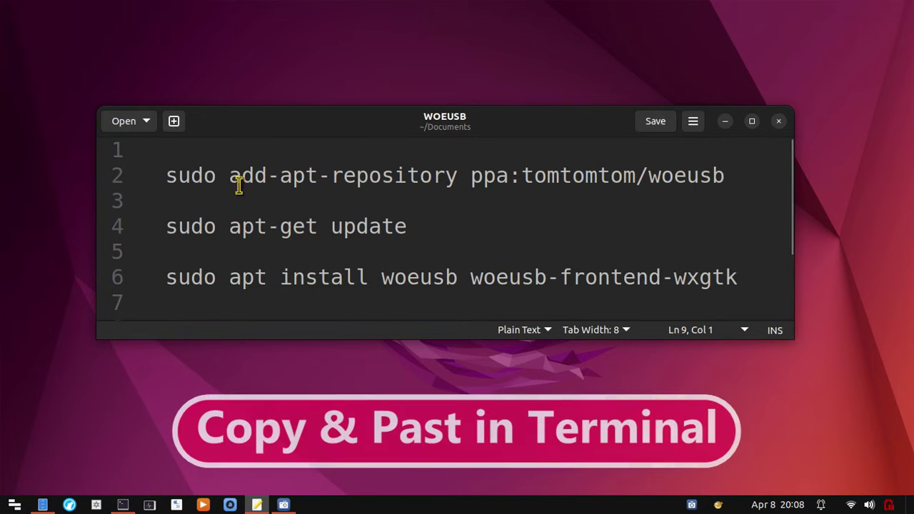
drag(170, 175, 724, 177)
right_click(703, 178)
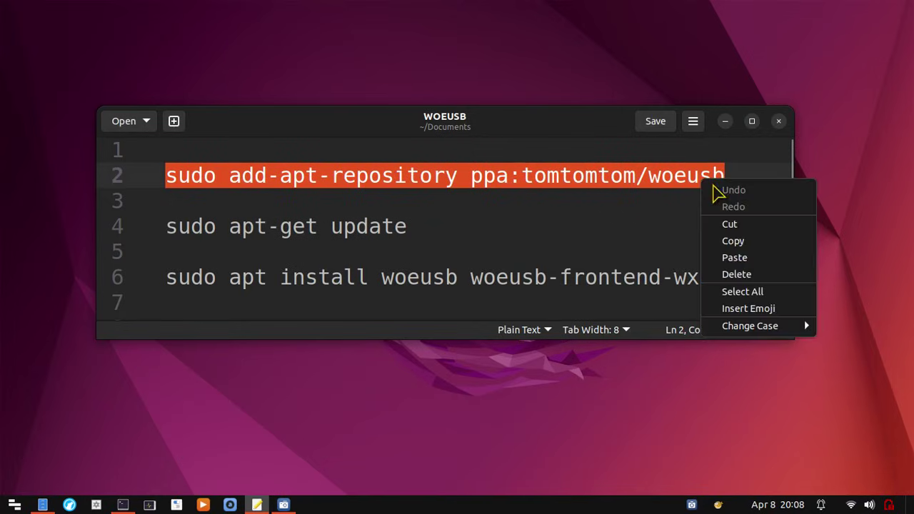
click(731, 243)
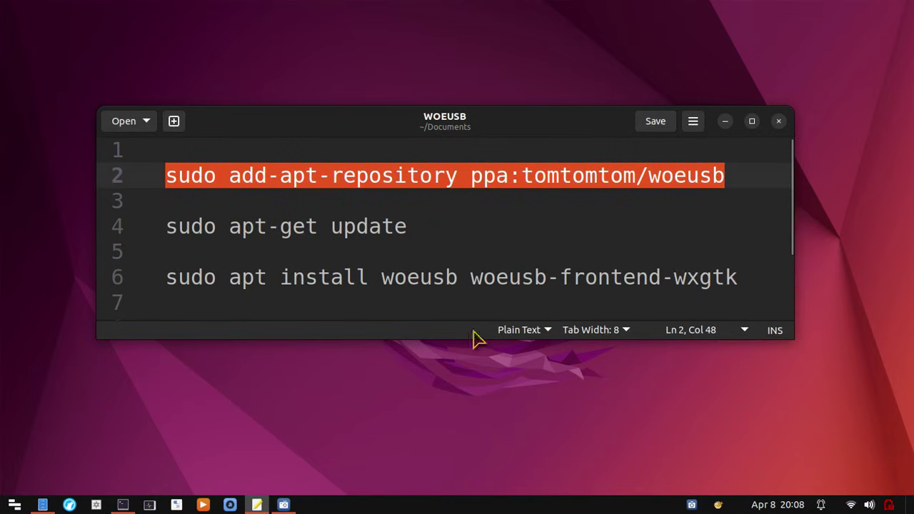
- Run 'sudo add-apt-repository ppa:tomtomtom/woeusb' in a terminal, entering the sudo password and confirming
click(128, 505)
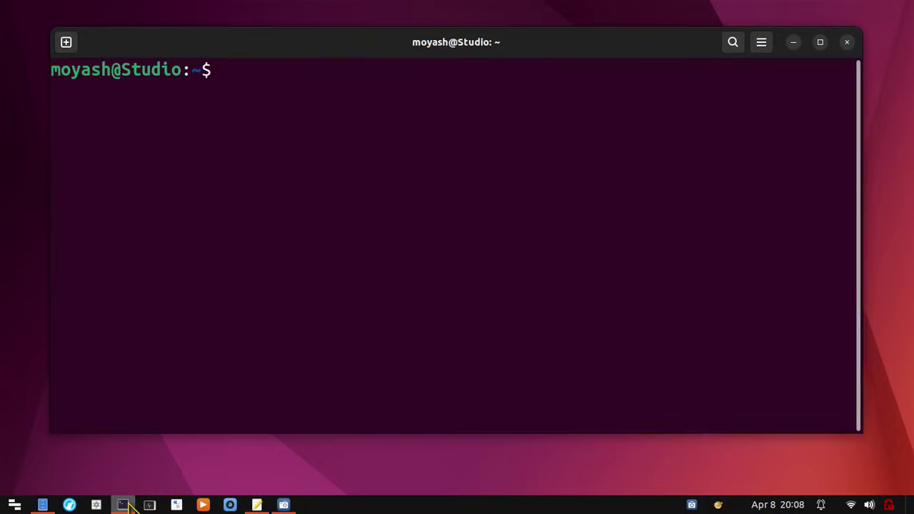
right_click(291, 108)
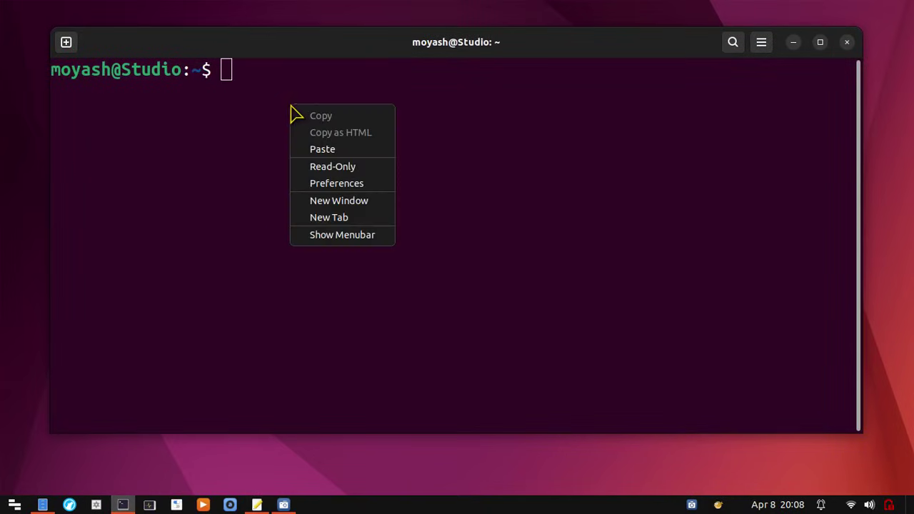
click(316, 149)
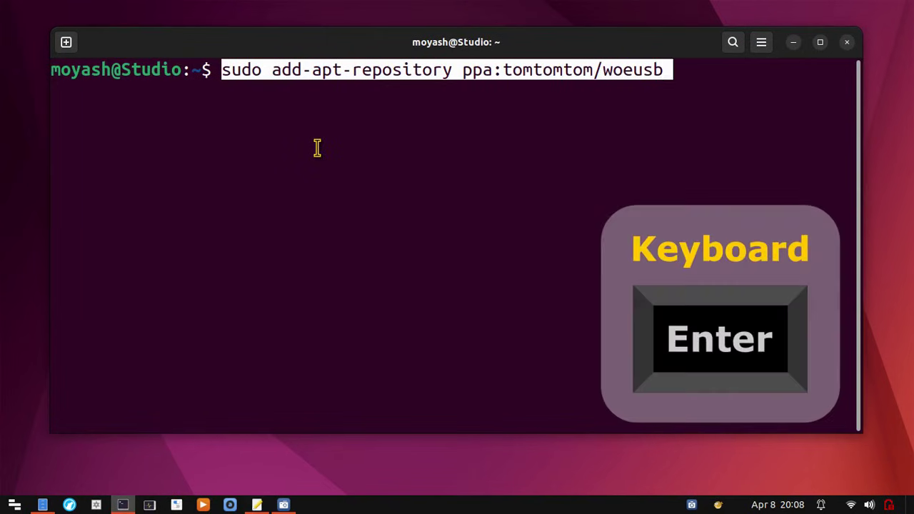
key(Return)
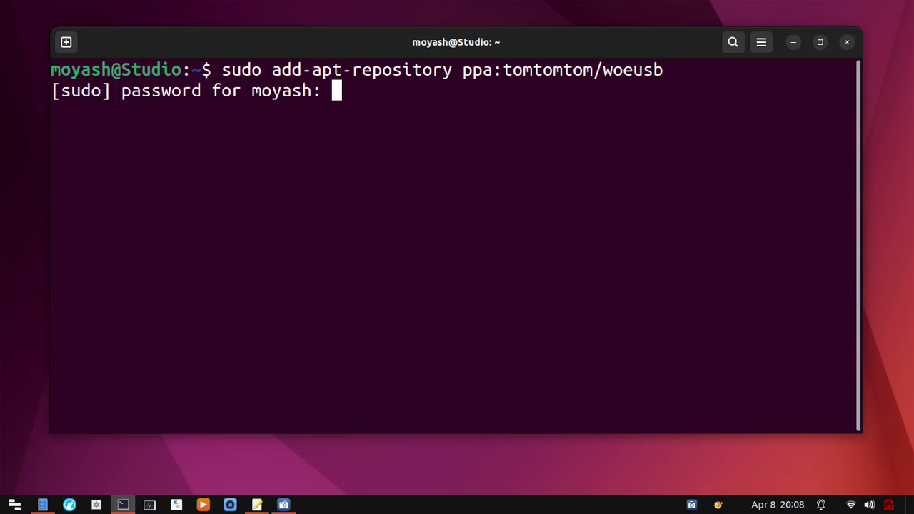
key(Return)
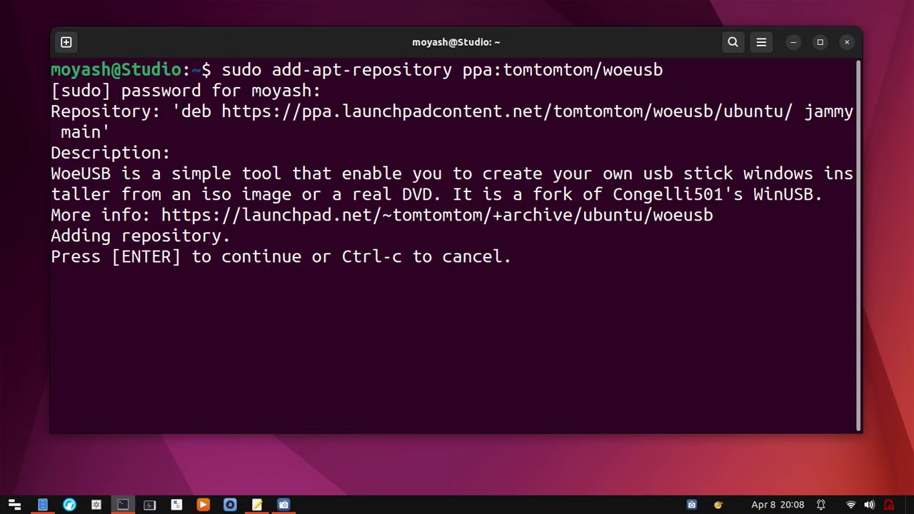
key(Return)
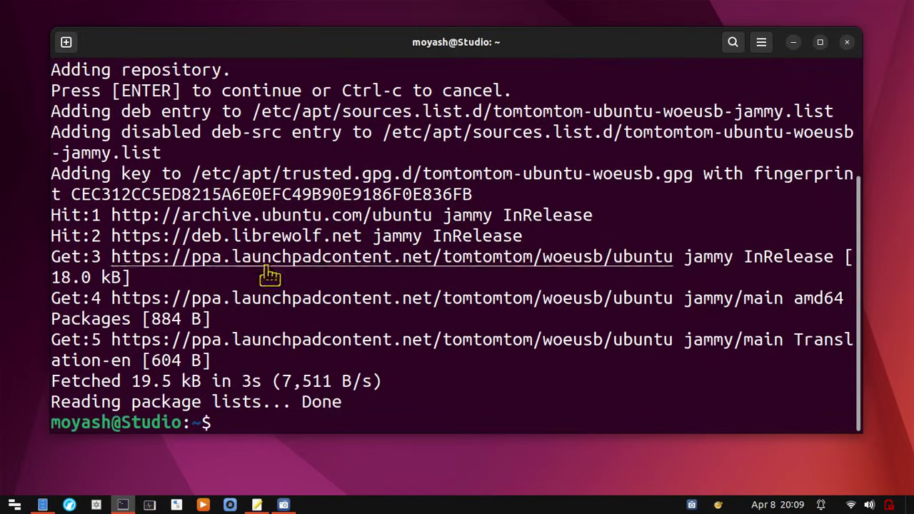
- Copy 'sudo apt-get update' from the notes and run it in the terminal
click(257, 505)
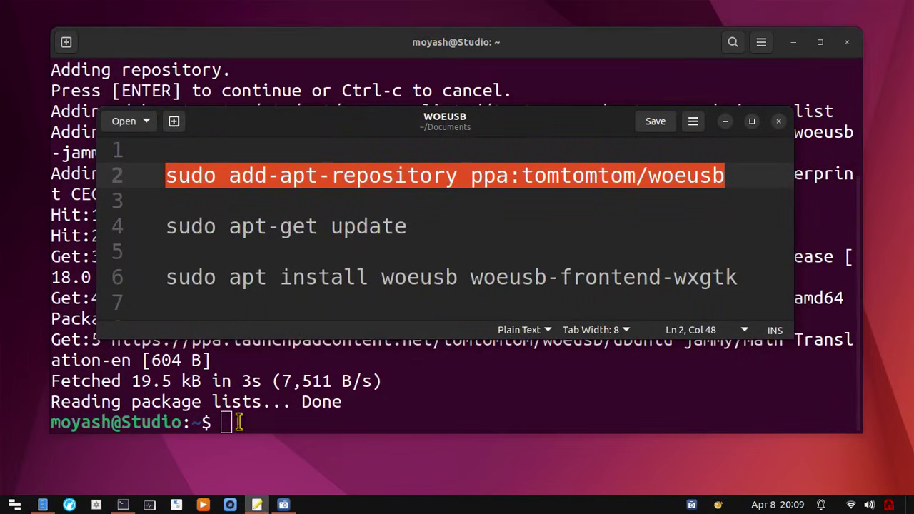
drag(167, 226, 407, 226)
right_click(406, 227)
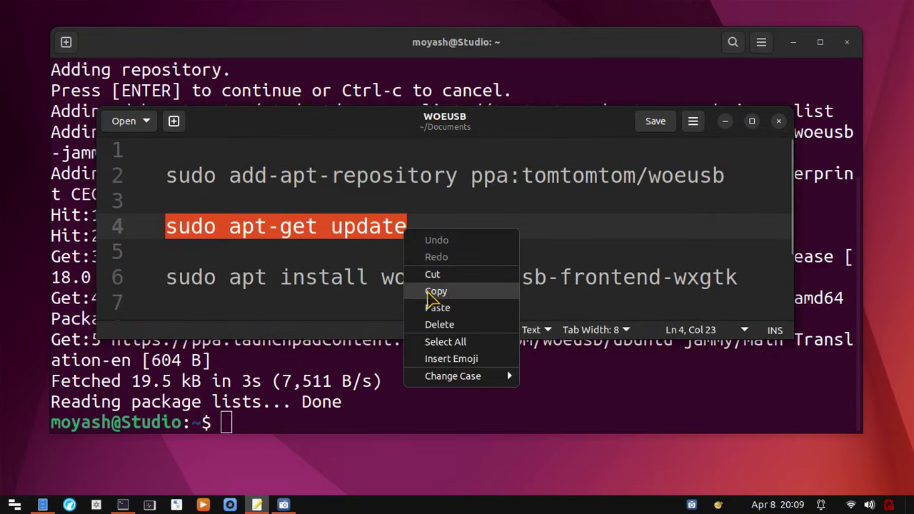
click(435, 291)
right_click(278, 425)
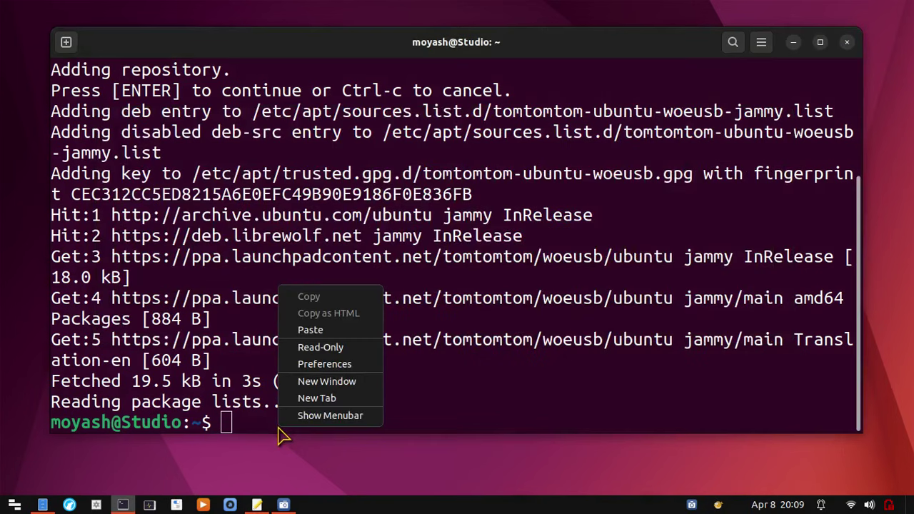
click(321, 329)
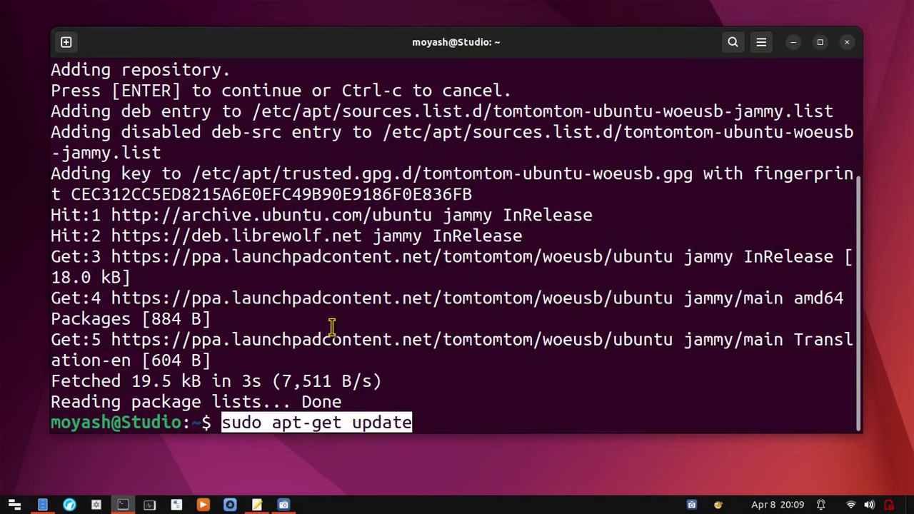
key(Return)
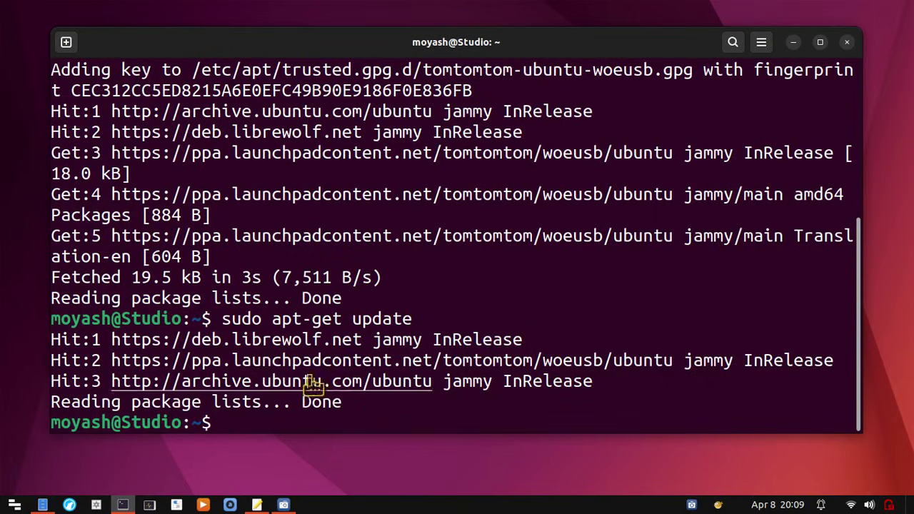
- Copy and run 'sudo apt install woeusb woeusb-frontend-wxgtk', answering y to install
click(257, 505)
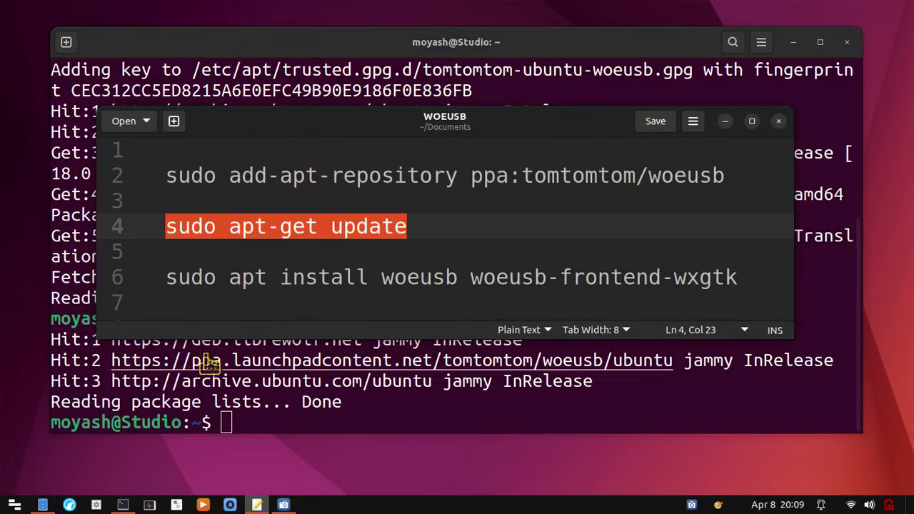
drag(166, 277, 733, 274)
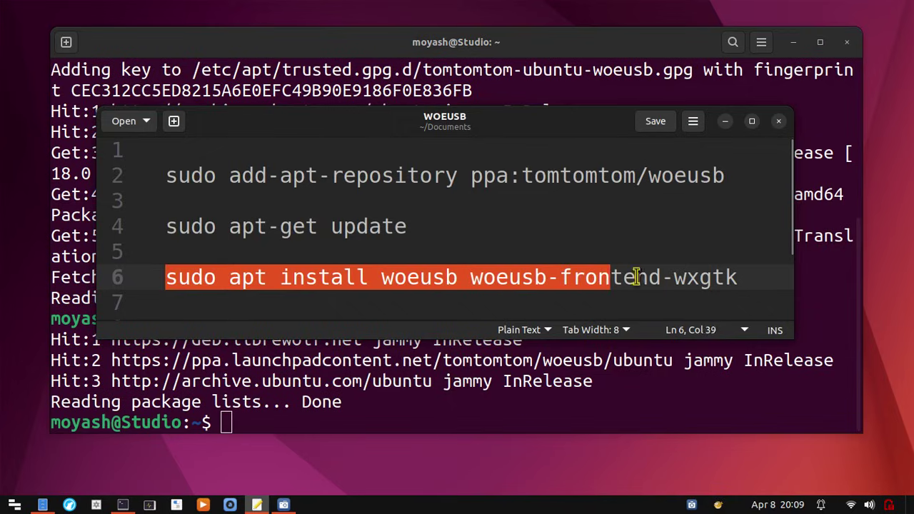
right_click(733, 279)
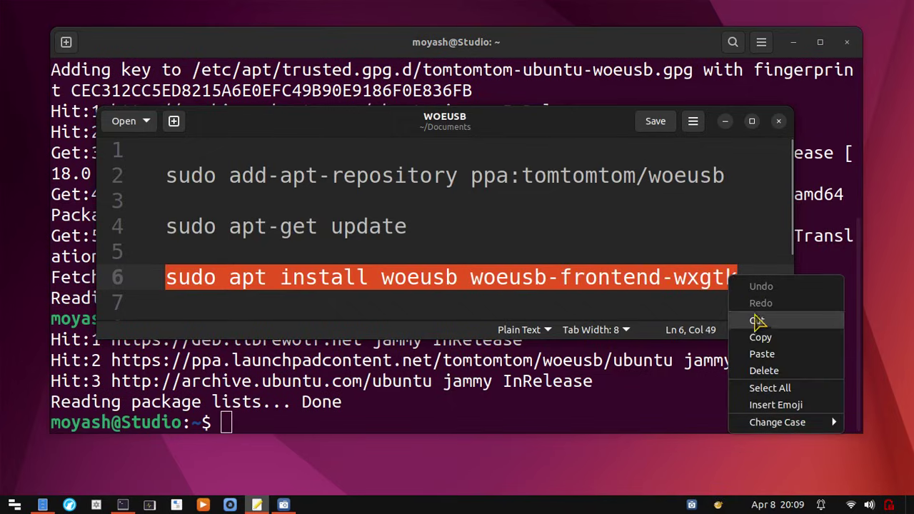
click(760, 341)
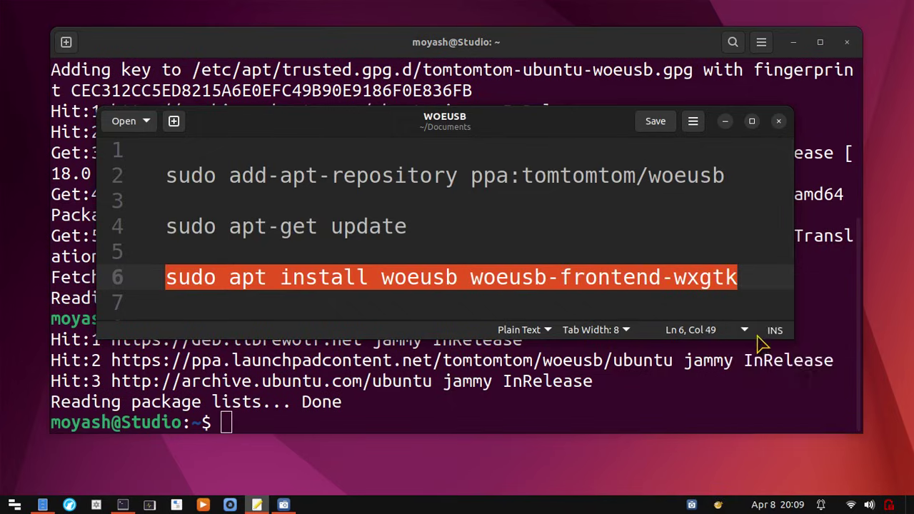
click(725, 122)
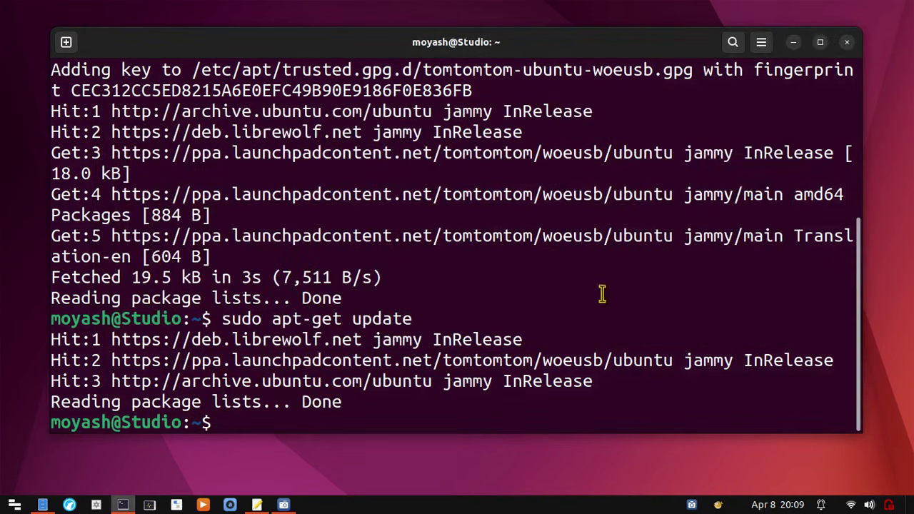
right_click(259, 431)
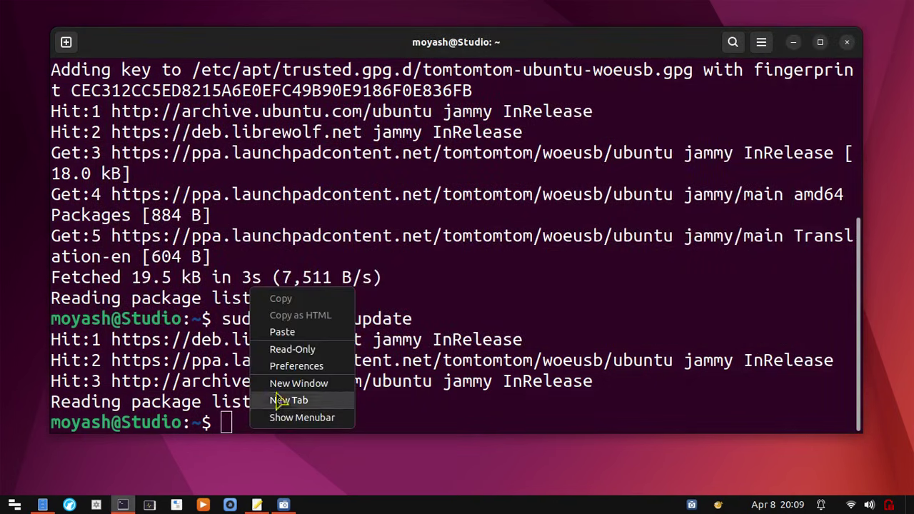
click(295, 330)
key(Return)
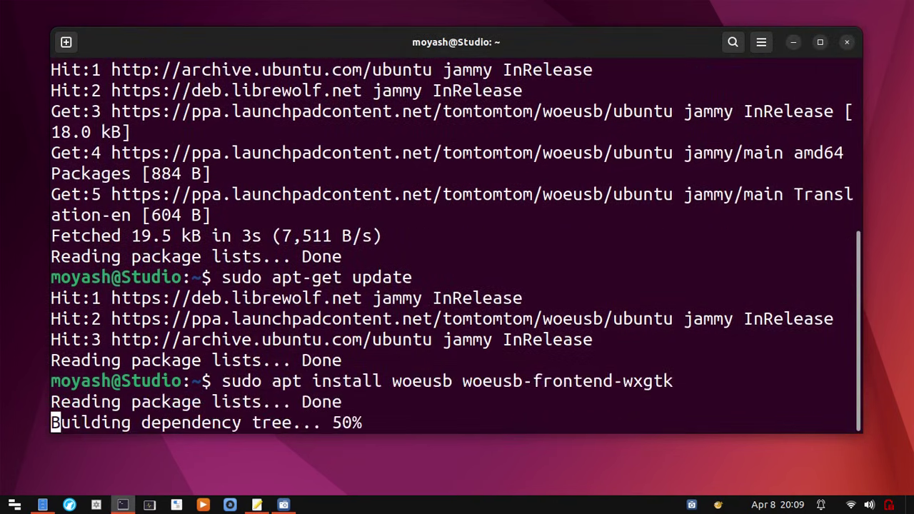
text(y)
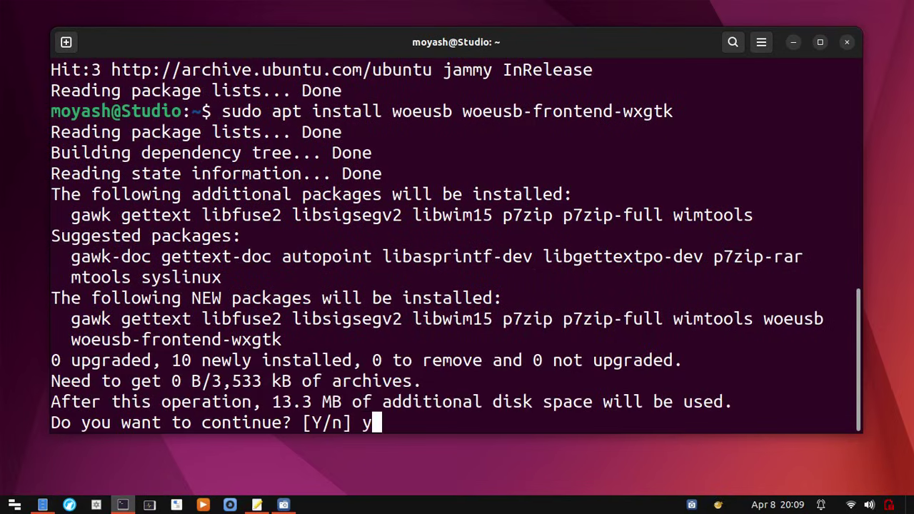
key(Return)
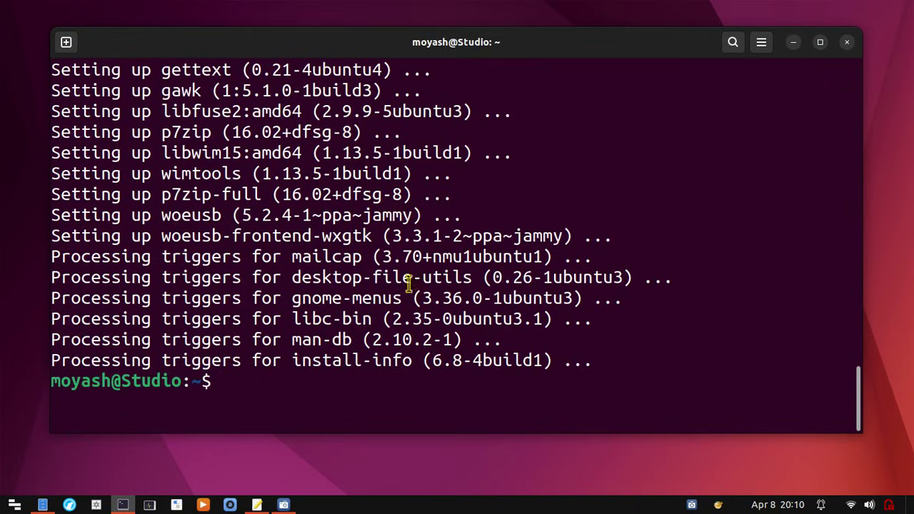
- Close the terminal and launch WoeUSB by searching 'woeus' in the app launcher
click(847, 42)
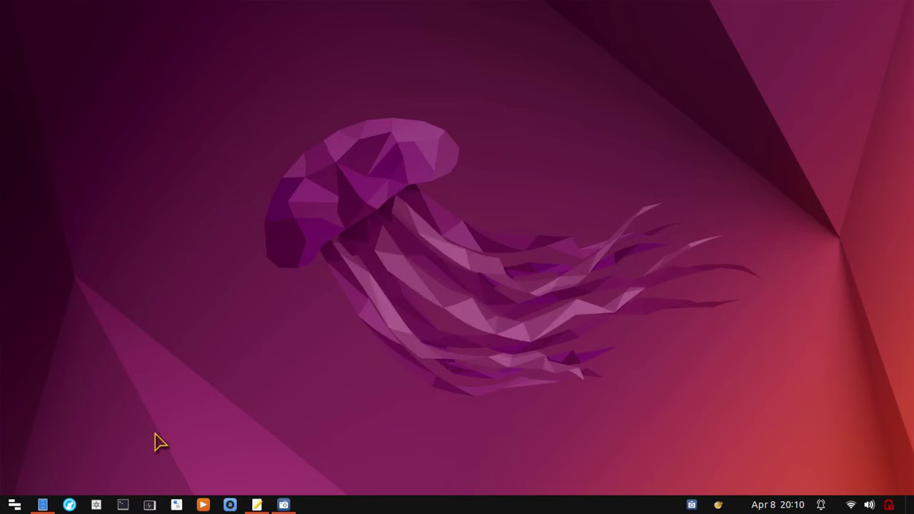
click(13, 505)
text(woeu)
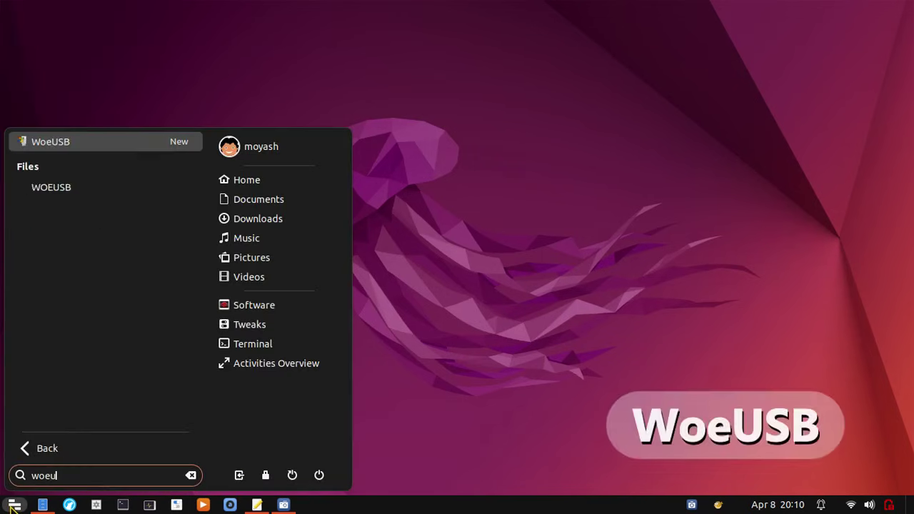
text(sb)
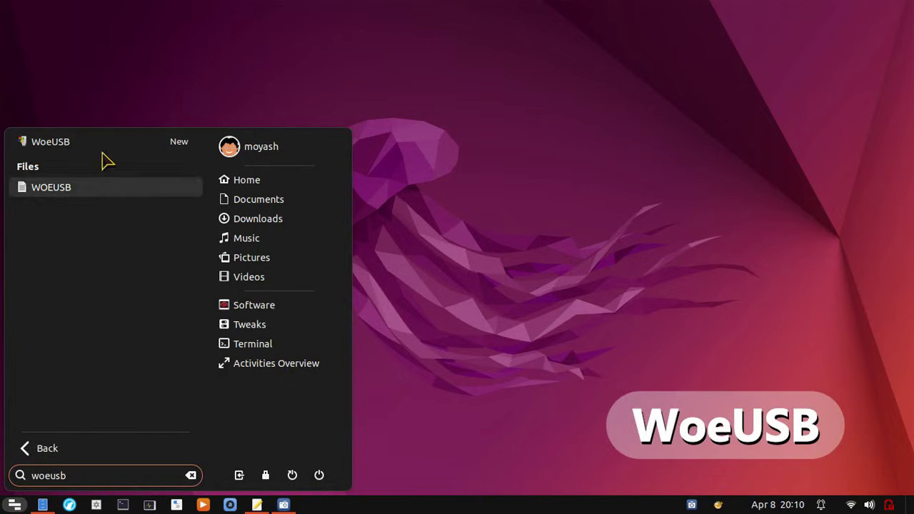
click(107, 148)
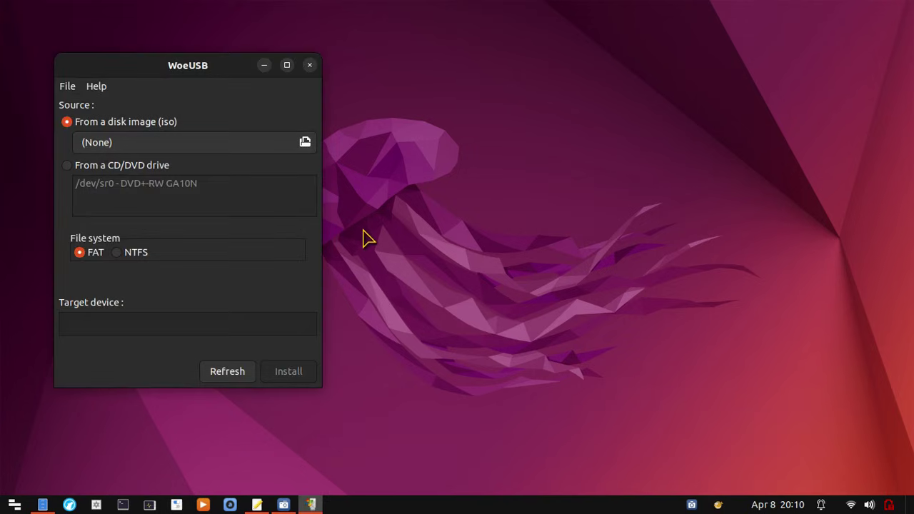
- Close WoeUSB, check the 16 GB Volume is empty in Files, then minimize Files
click(309, 65)
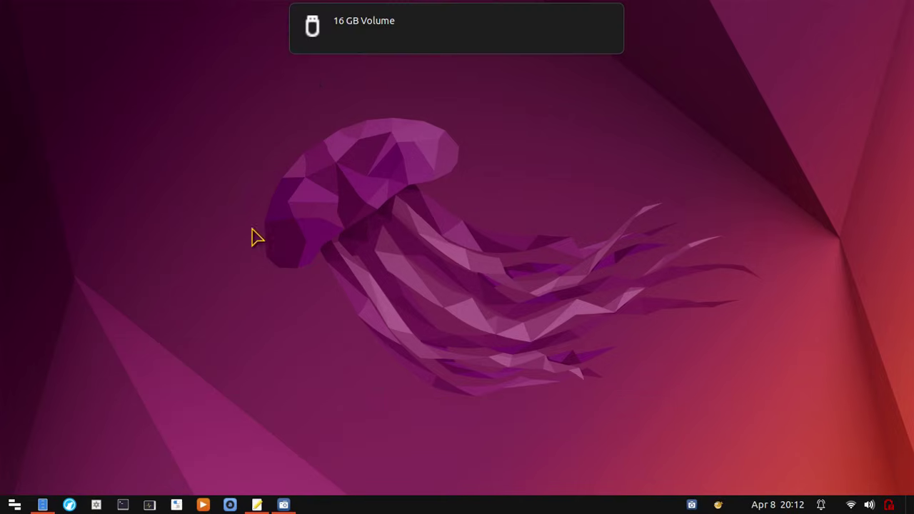
click(42, 504)
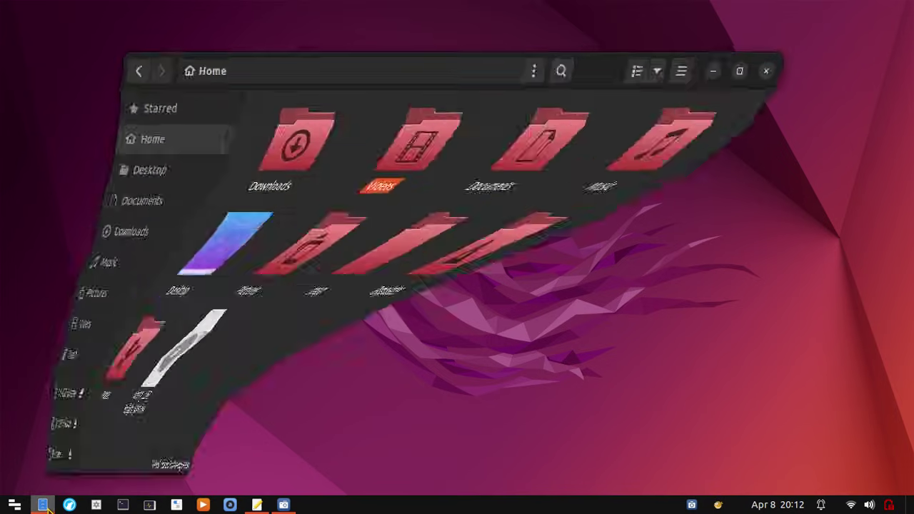
click(179, 335)
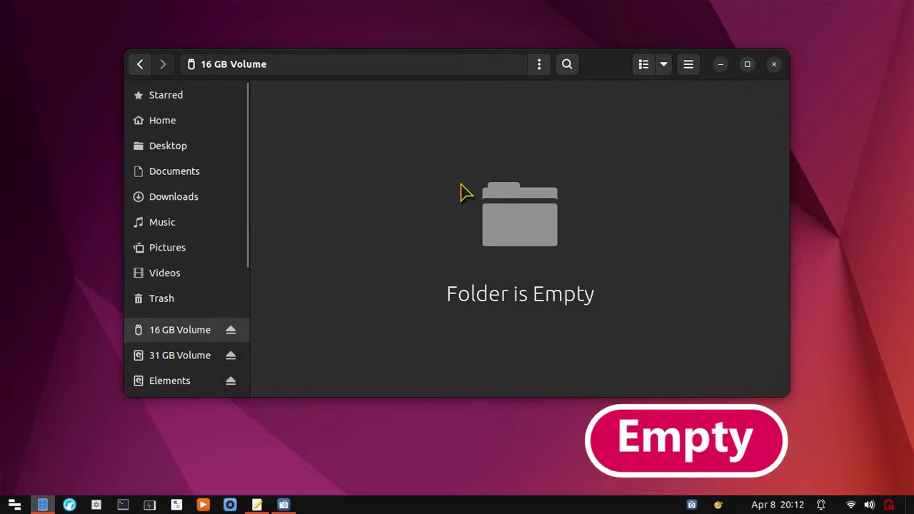
click(720, 64)
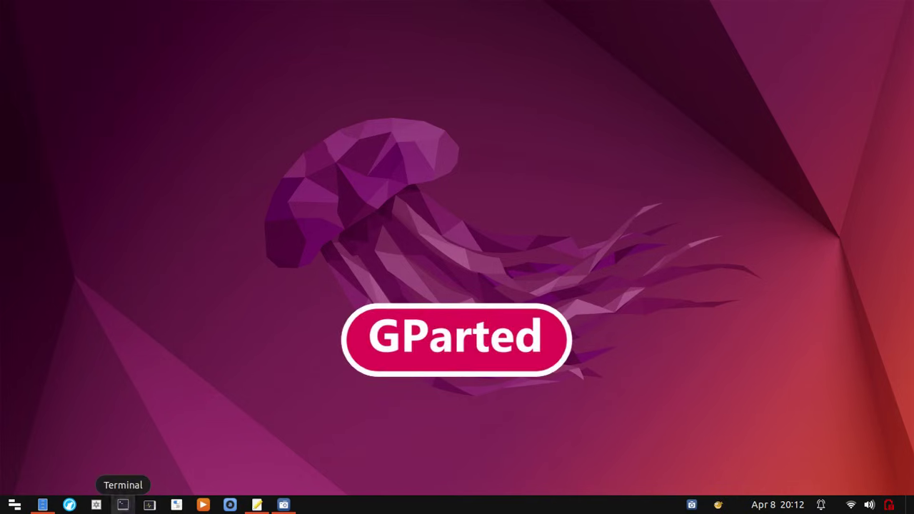
- Run 'sudo apt install gparted' with the password; GParted is already the newest version
click(123, 501)
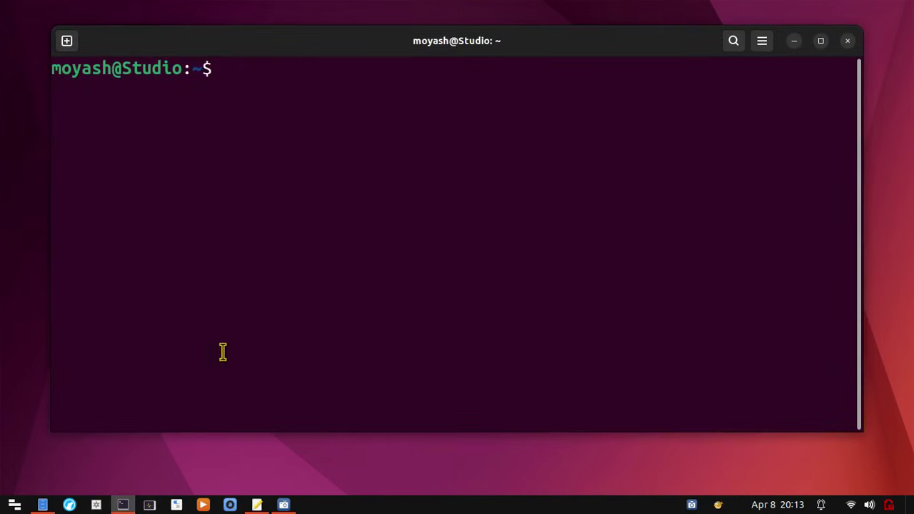
text(sudo apt inst)
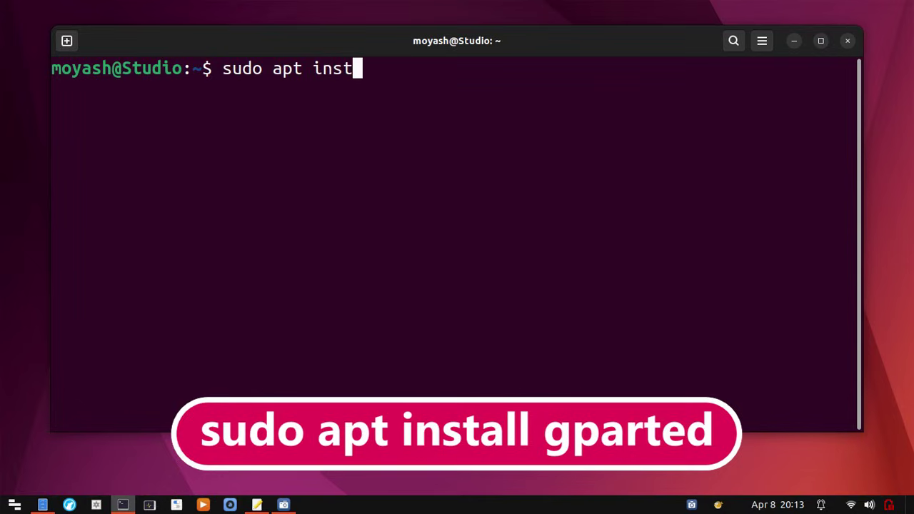
text(all gpar)
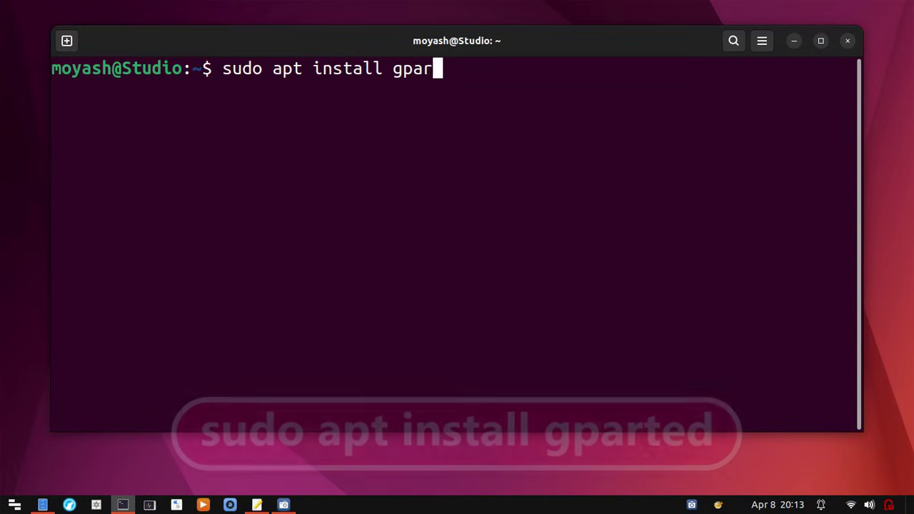
text(ted)
key(Return)
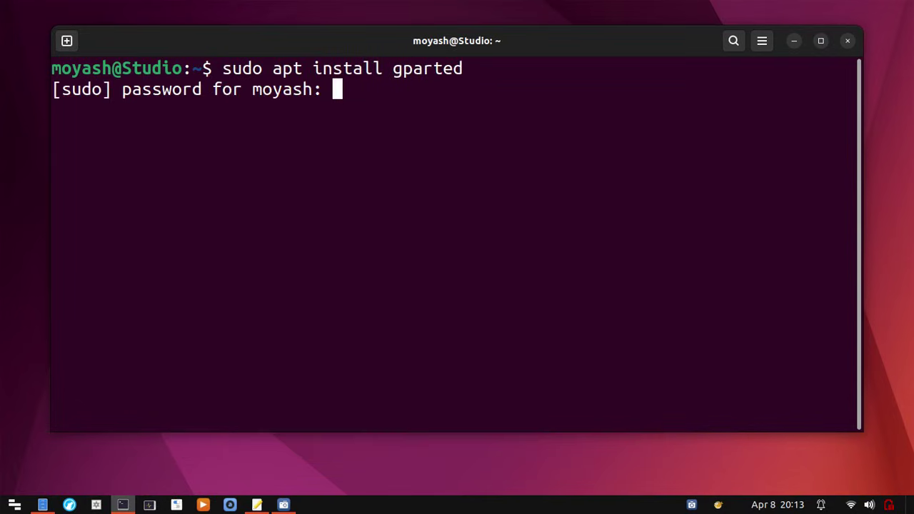
key(Return)
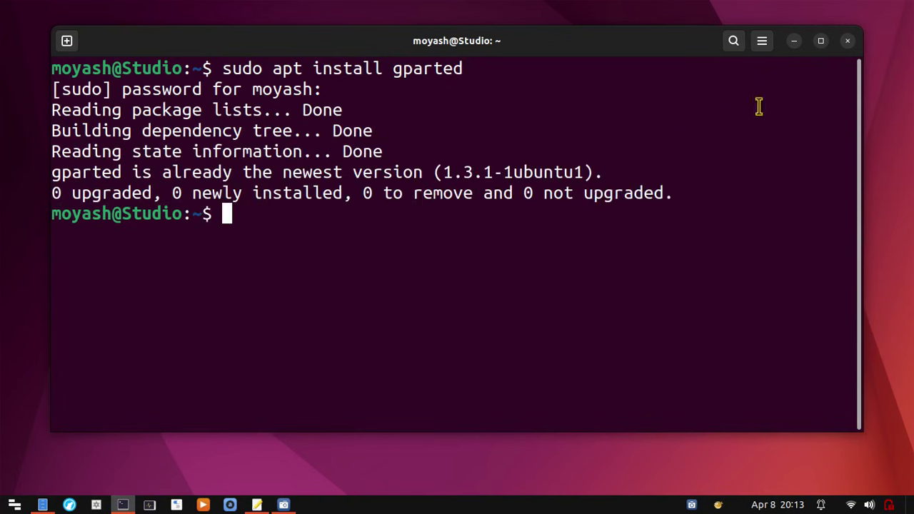
- Close the terminal and launch GParted from the launcher, authenticating with the admin password
click(847, 40)
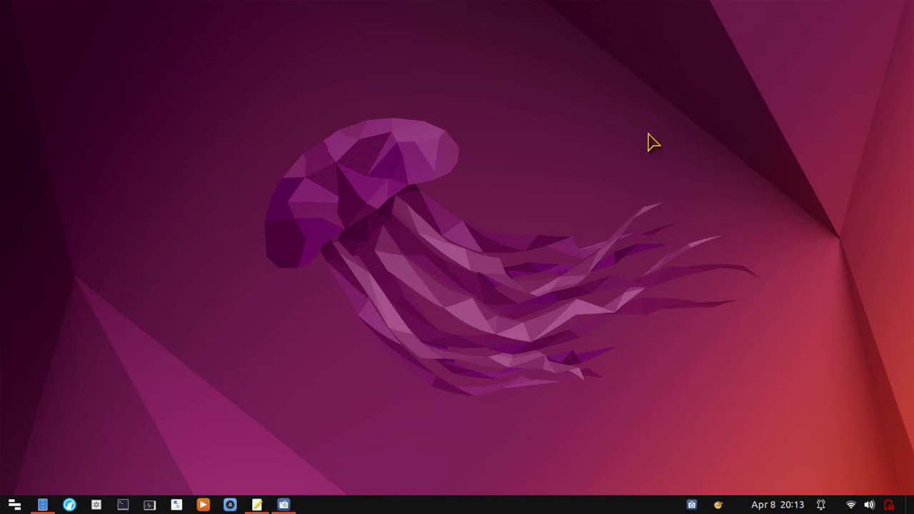
click(14, 504)
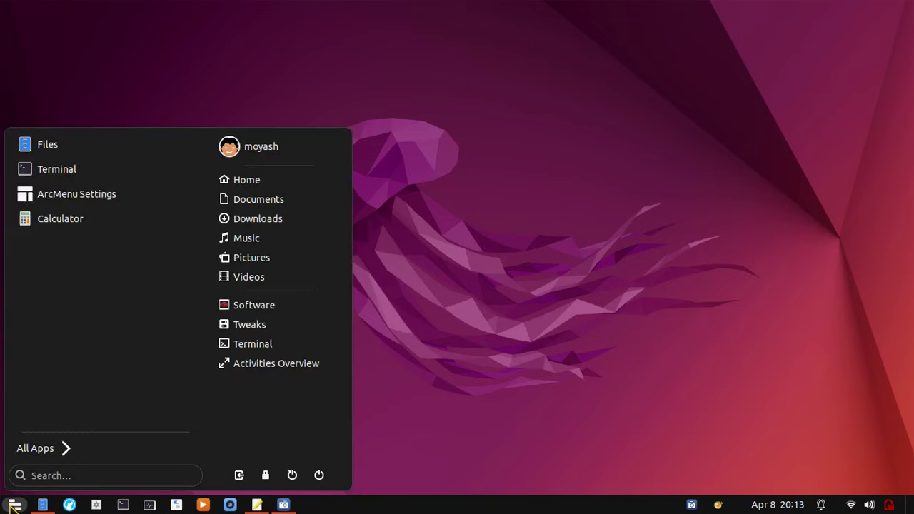
text(gpar)
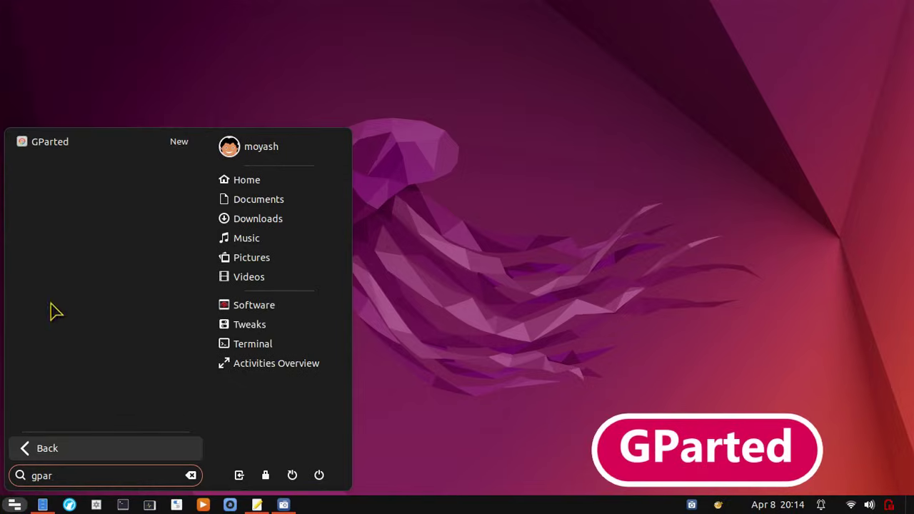
click(60, 142)
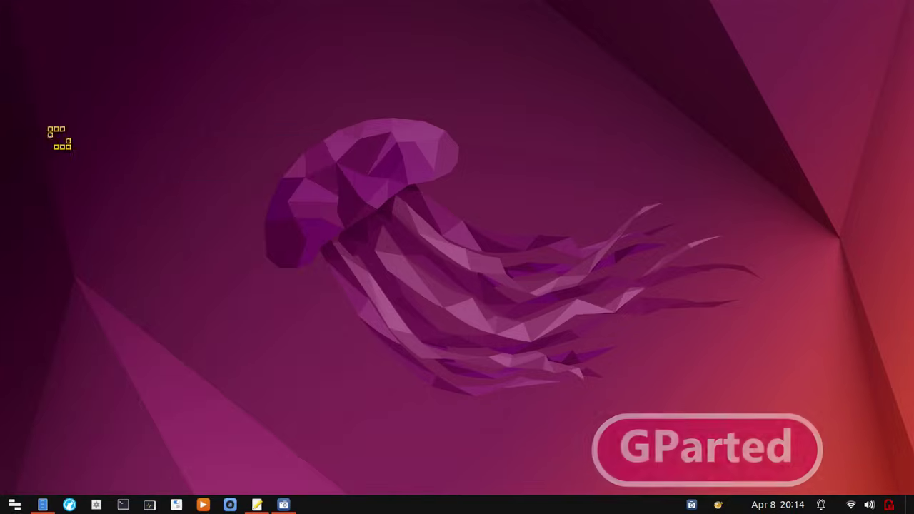
text(xxxx)
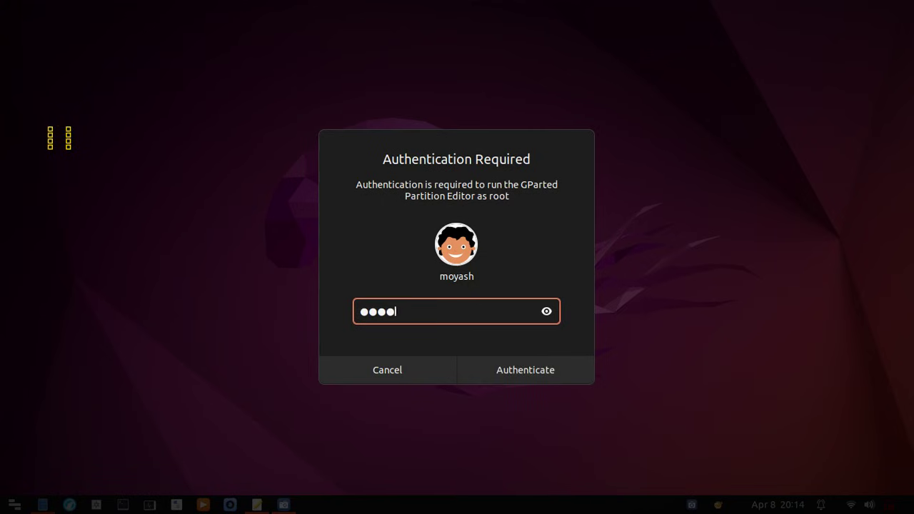
text(xxxxxxxxxxx)
key(Return)
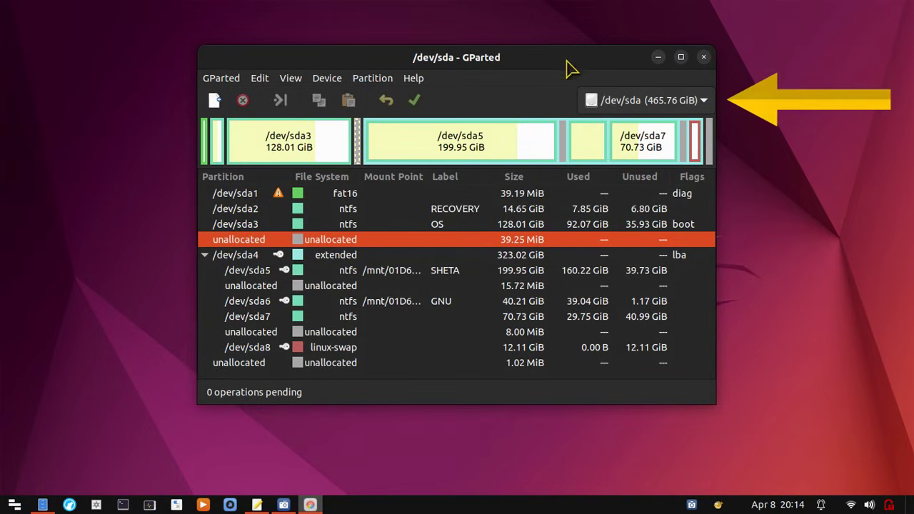
- Switch GParted to the 14.45 GiB /dev/sdc drive and unmount partition /dev/sdc5
click(705, 102)
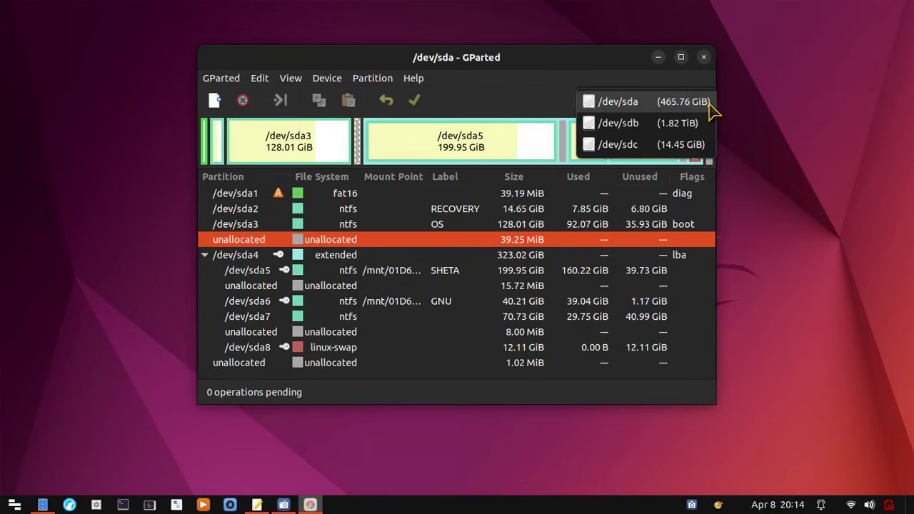
click(706, 145)
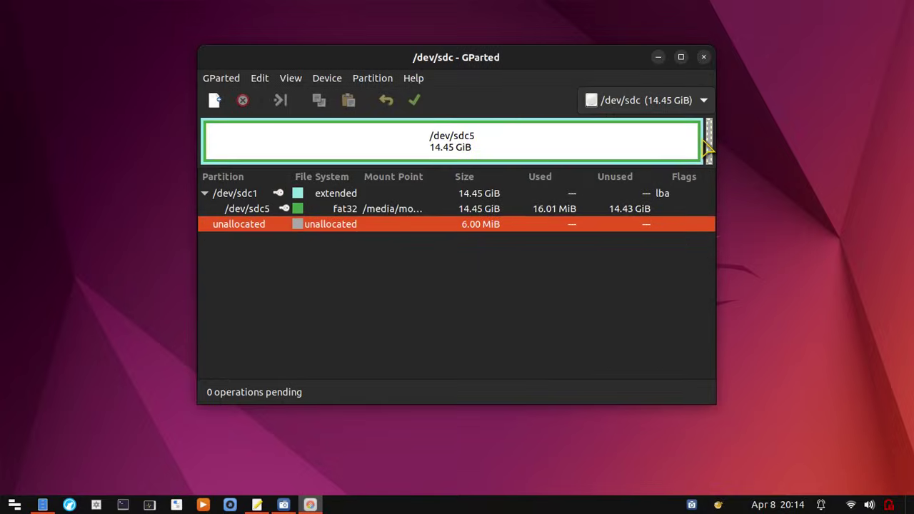
right_click(519, 148)
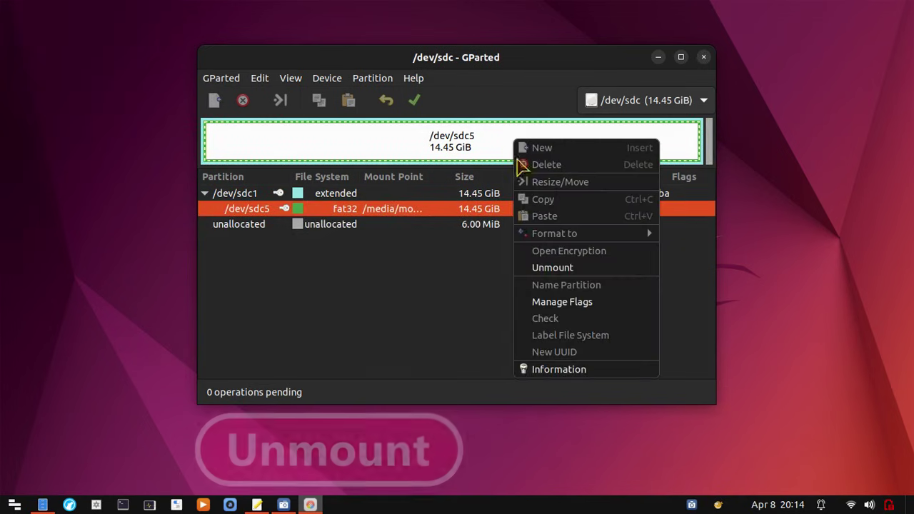
click(598, 275)
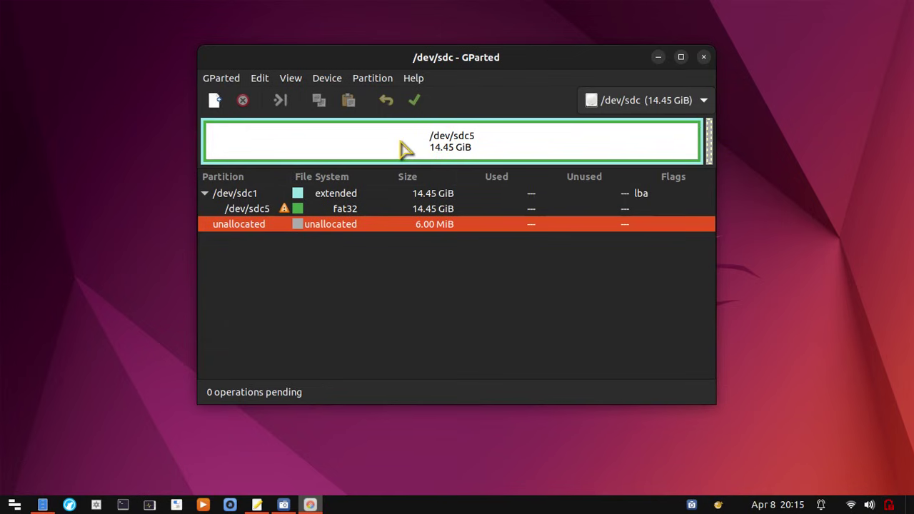
- Create and apply a new gpt partition table on /dev/sdc, leaving 14.45 GiB unallocated
click(329, 79)
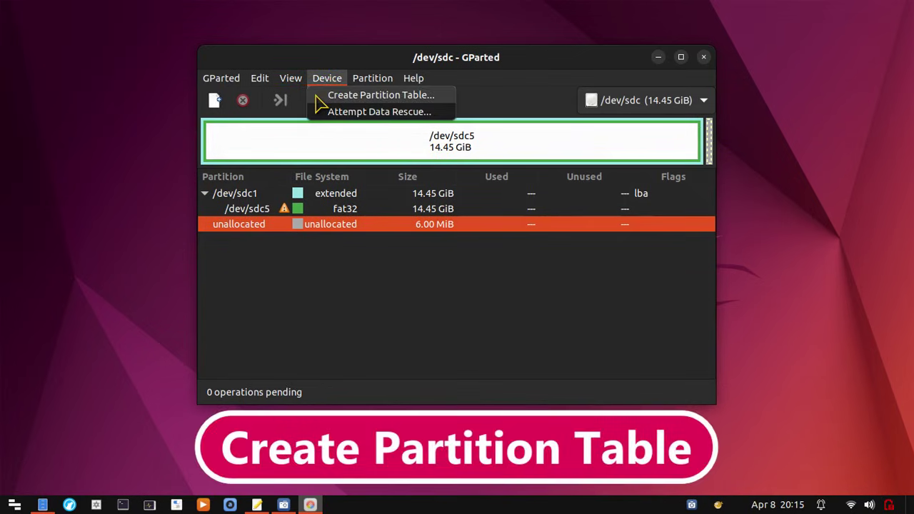
click(315, 95)
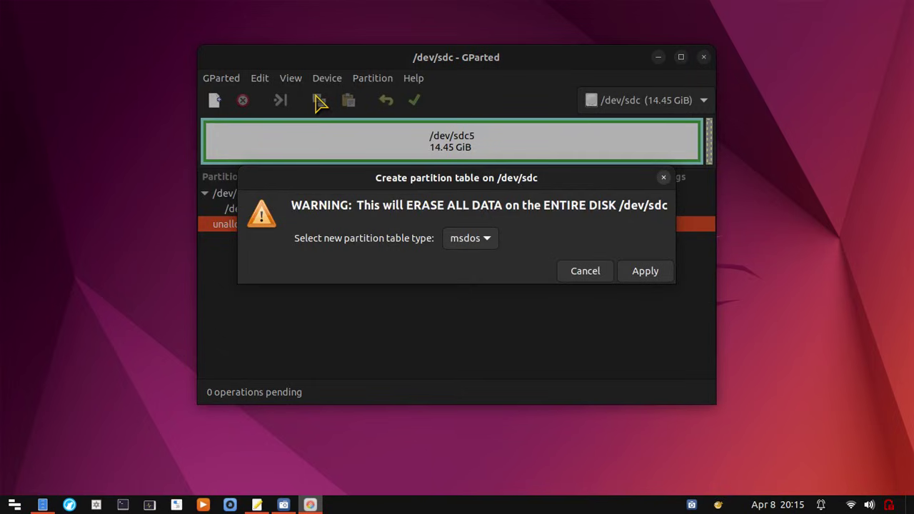
click(486, 240)
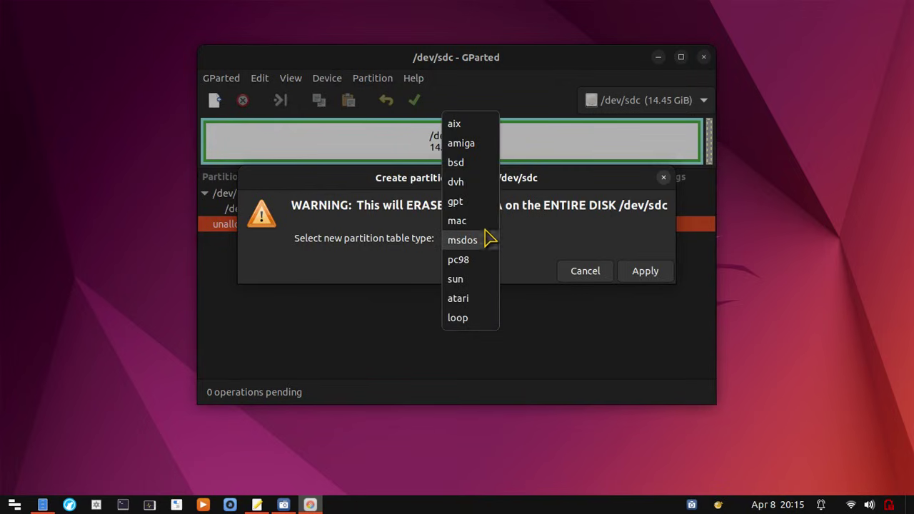
click(490, 204)
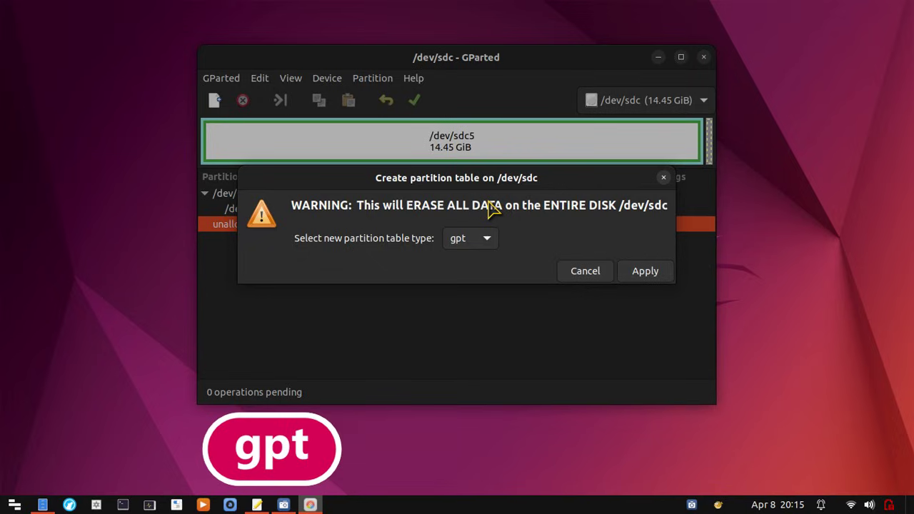
click(656, 275)
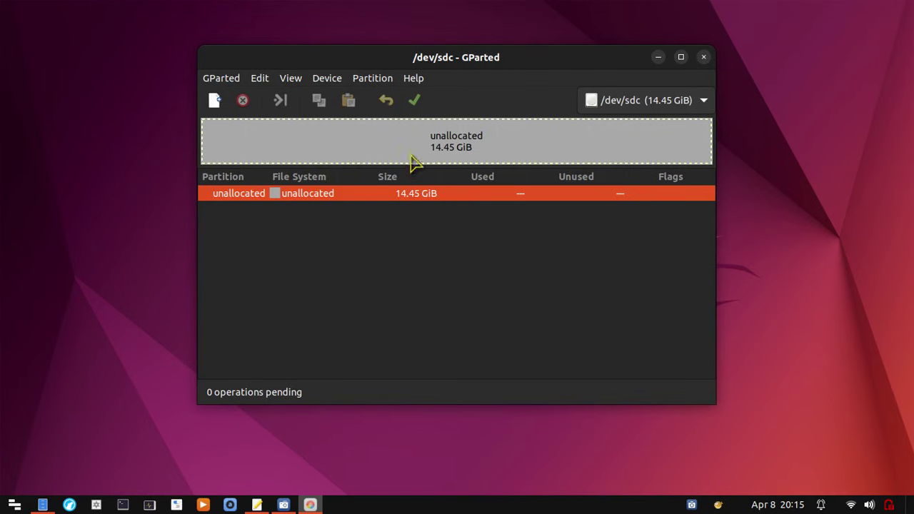
- Queue a new 14.45 GiB NTFS partition labelled windows11 in the unallocated space
click(368, 78)
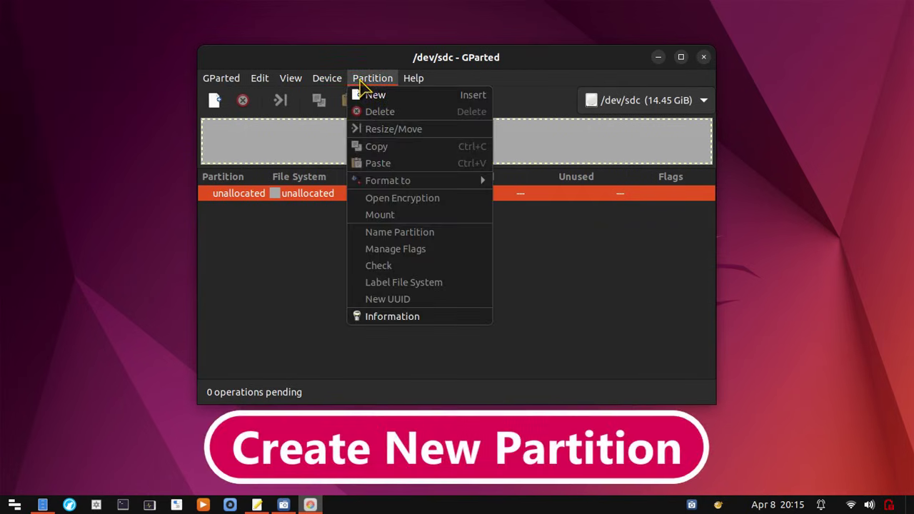
click(373, 95)
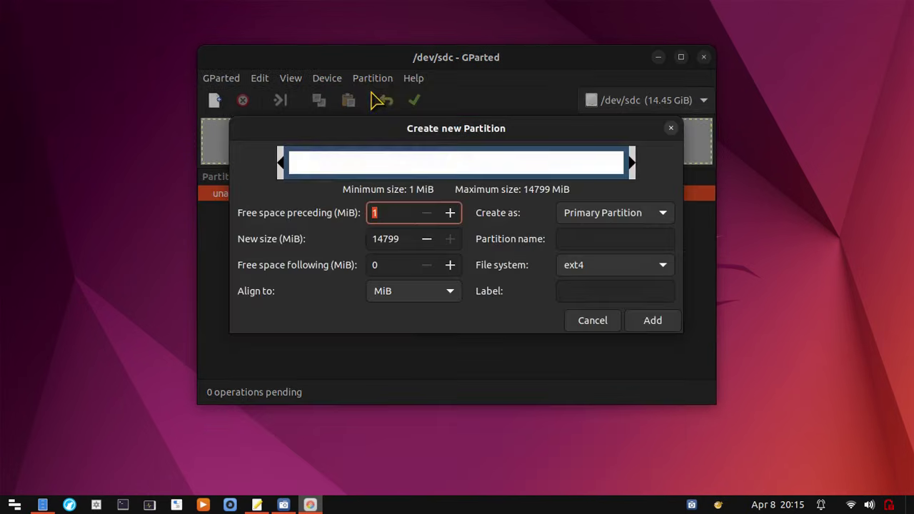
click(655, 271)
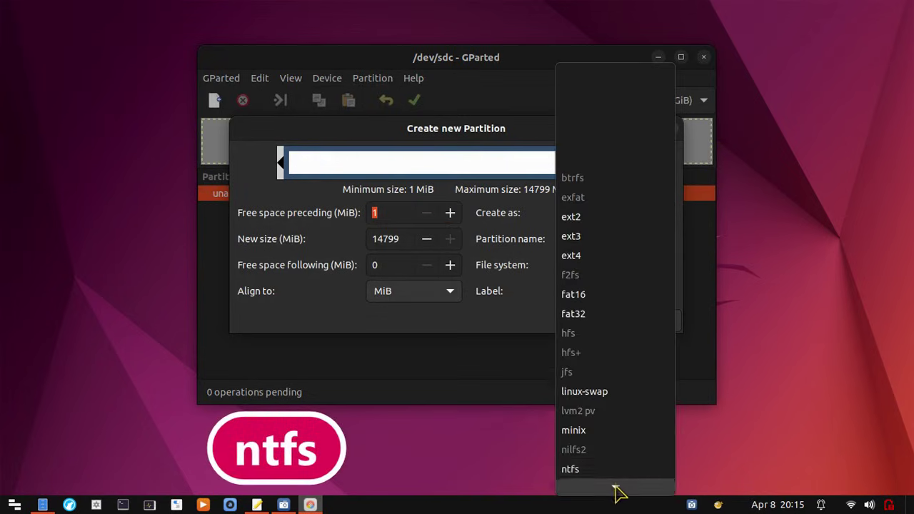
mouse_move(615, 486)
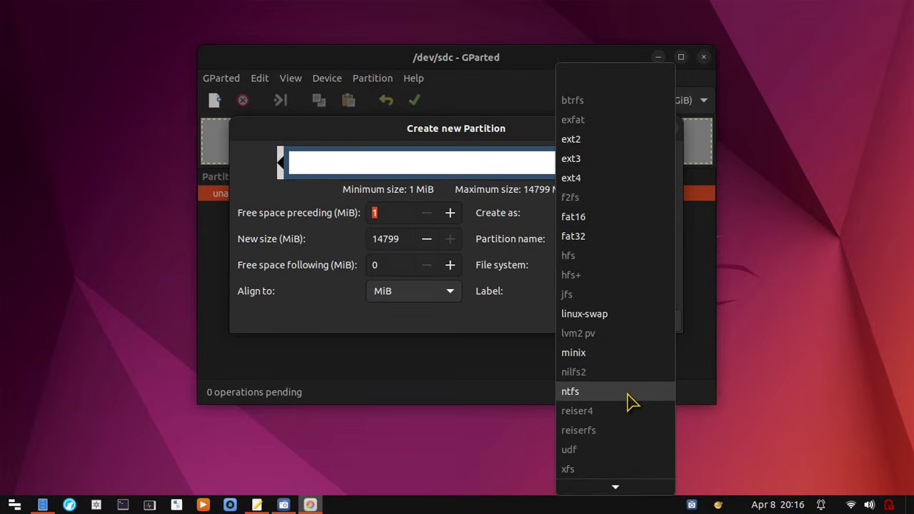
click(628, 394)
click(625, 293)
text(windows11)
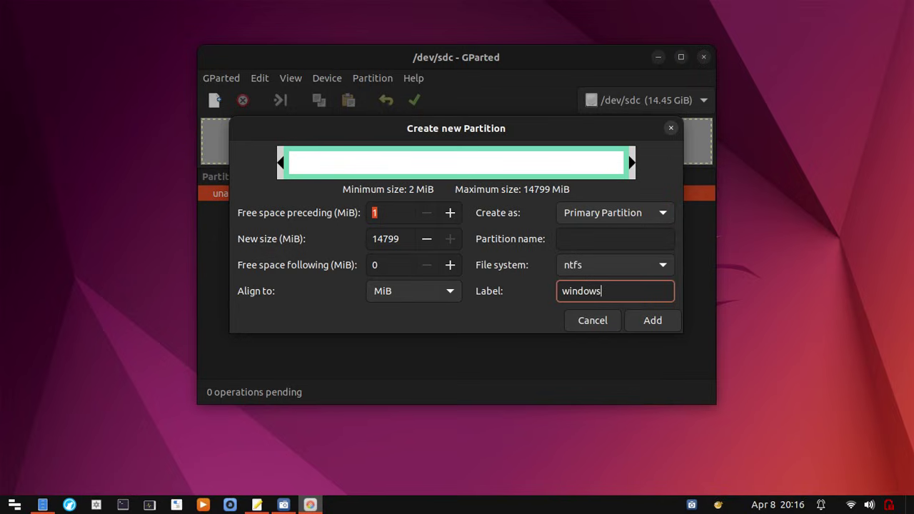
click(649, 322)
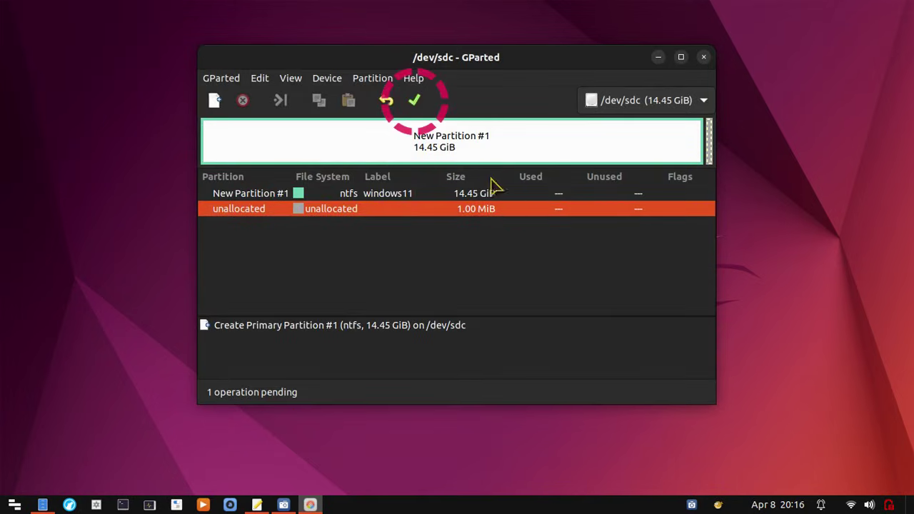
- Apply the pending partition operation to the drive, then close GParted
click(414, 102)
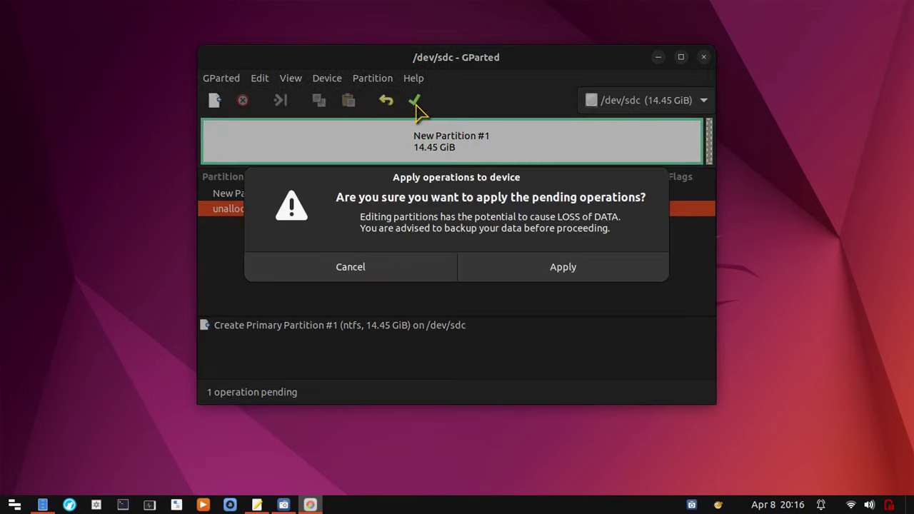
click(563, 267)
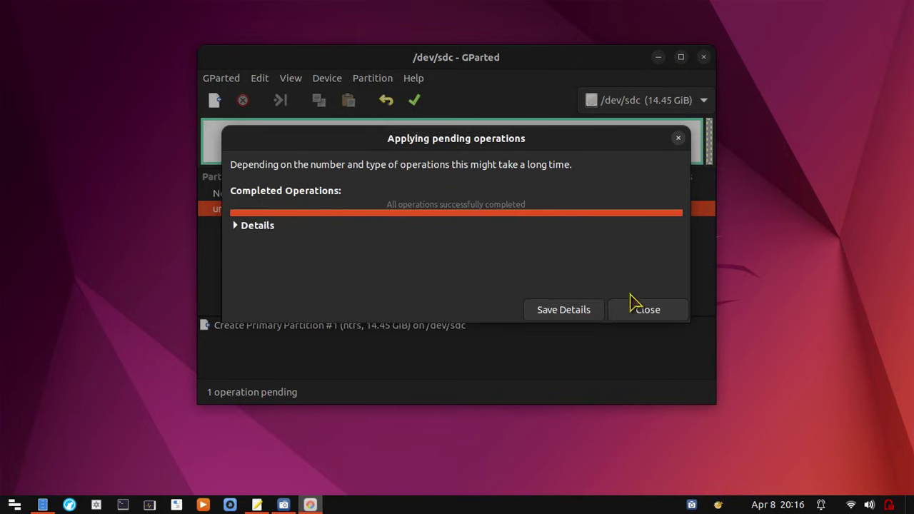
click(645, 311)
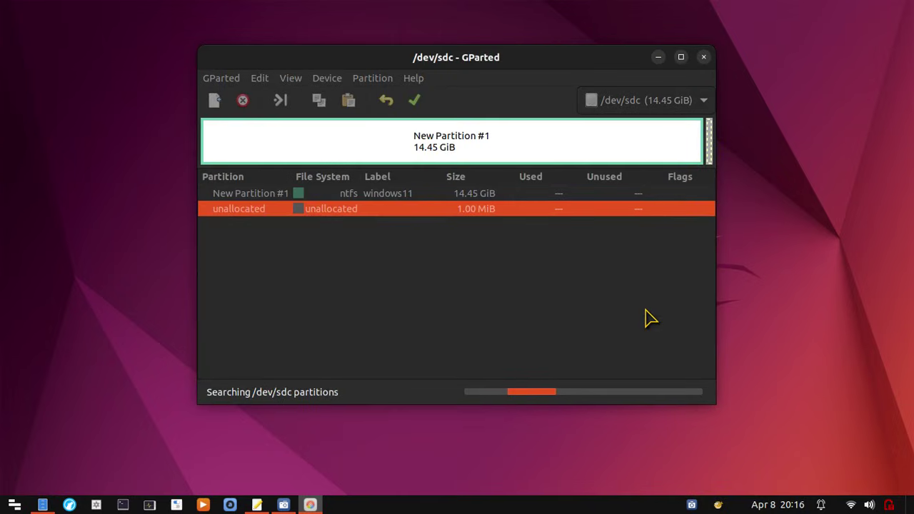
click(703, 57)
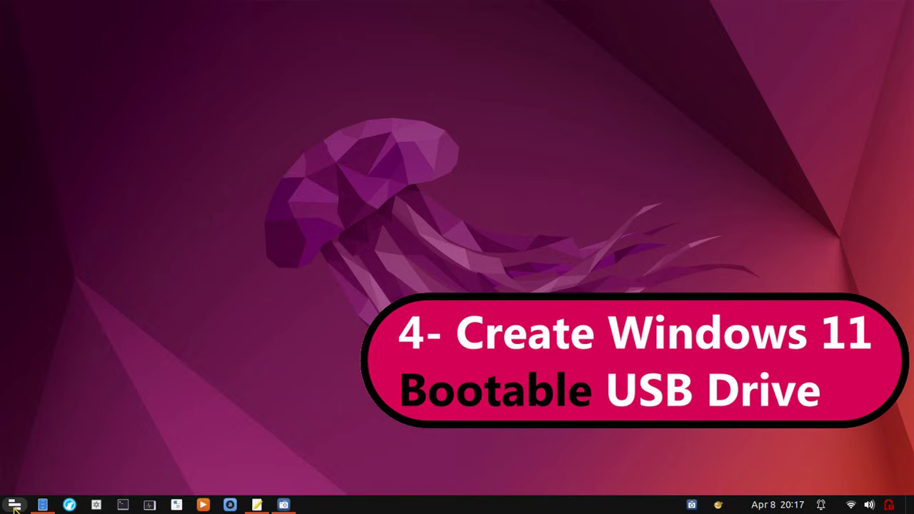
- Launch WoeUSB from the app menu search and centre its window
click(14, 505)
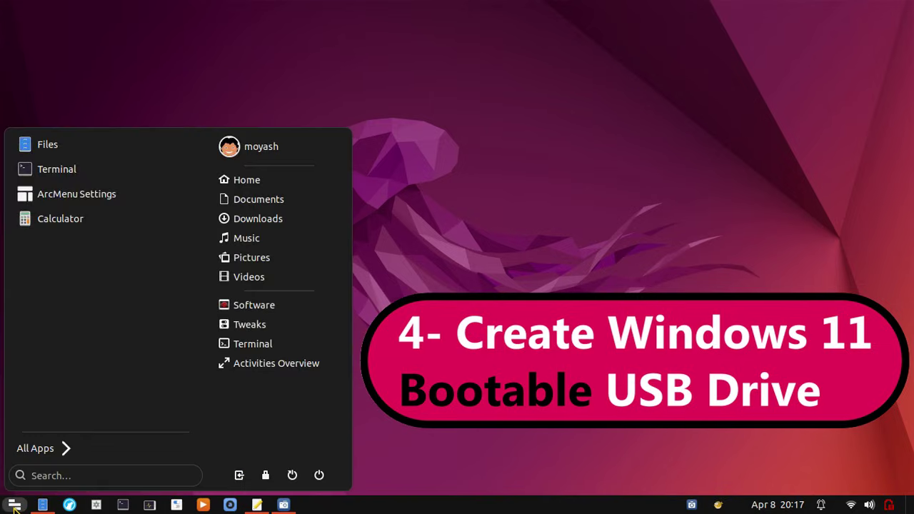
text(woeusb)
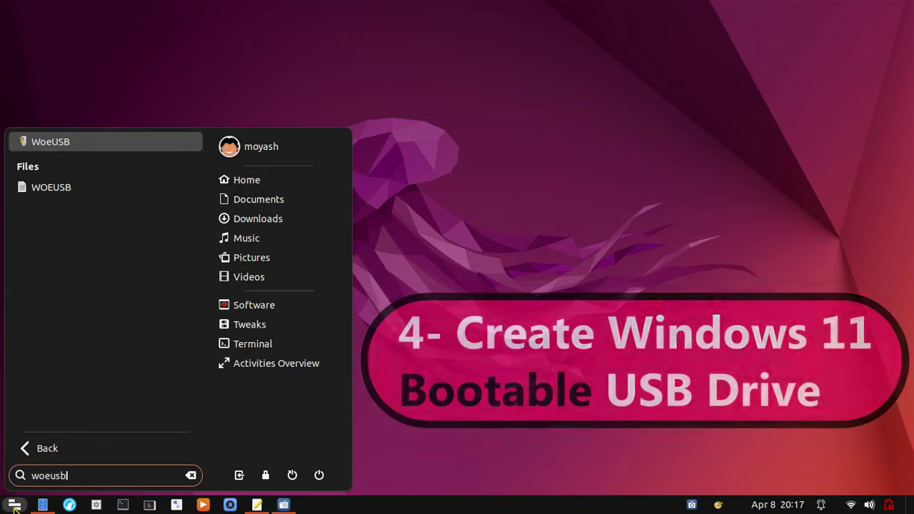
click(102, 142)
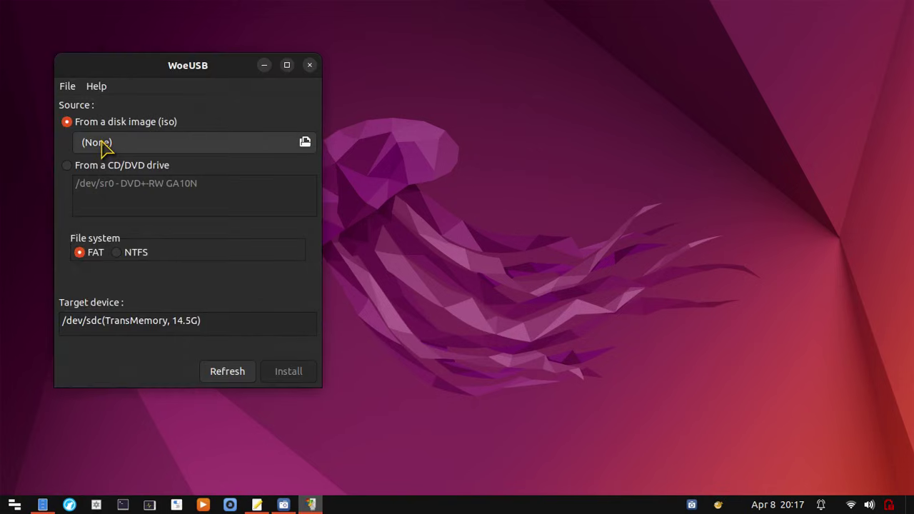
drag(135, 71, 397, 54)
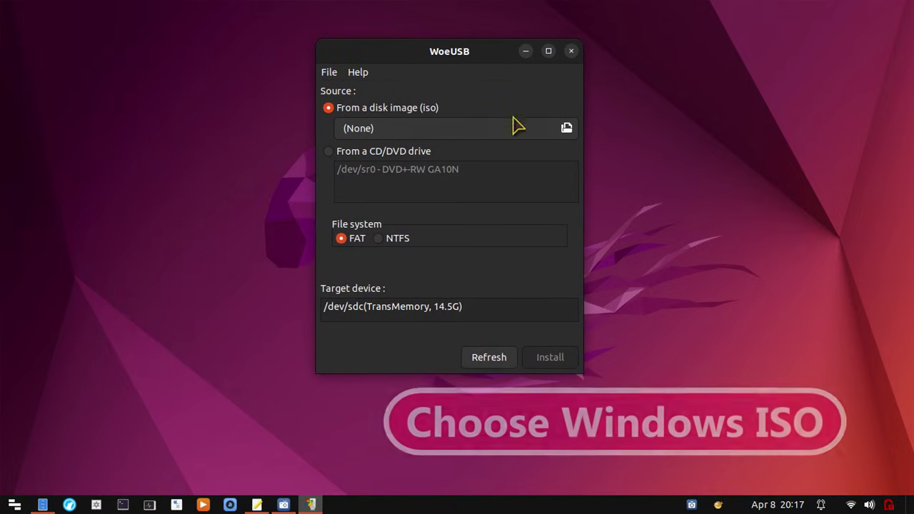
- Set Win11_22H2_English_x64v1.iso as the source disk image
click(537, 133)
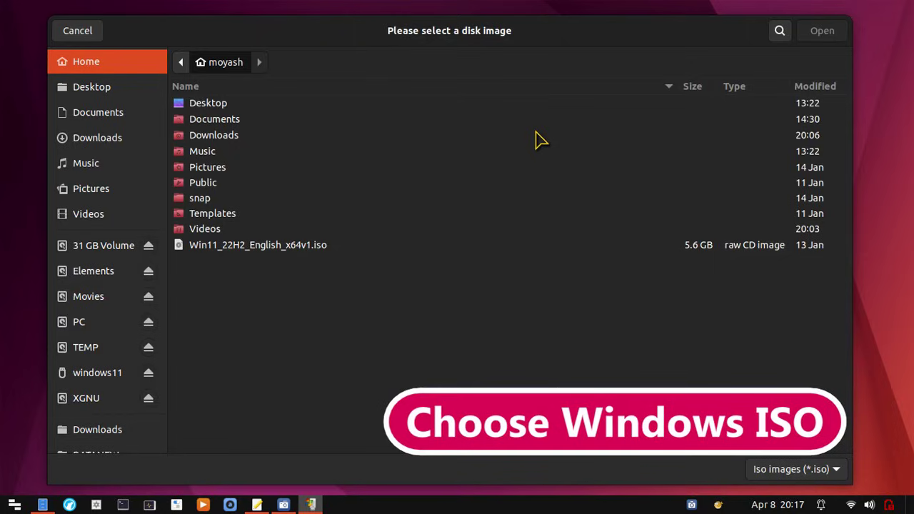
click(321, 251)
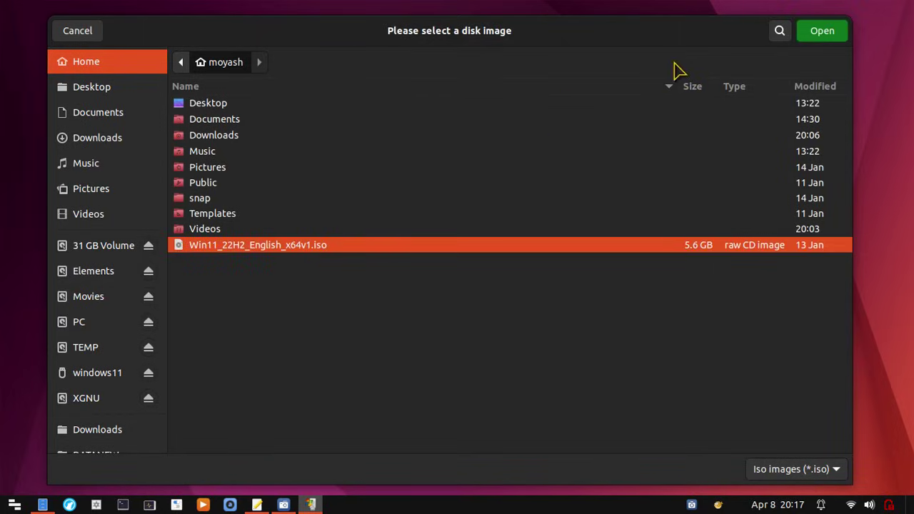
click(820, 32)
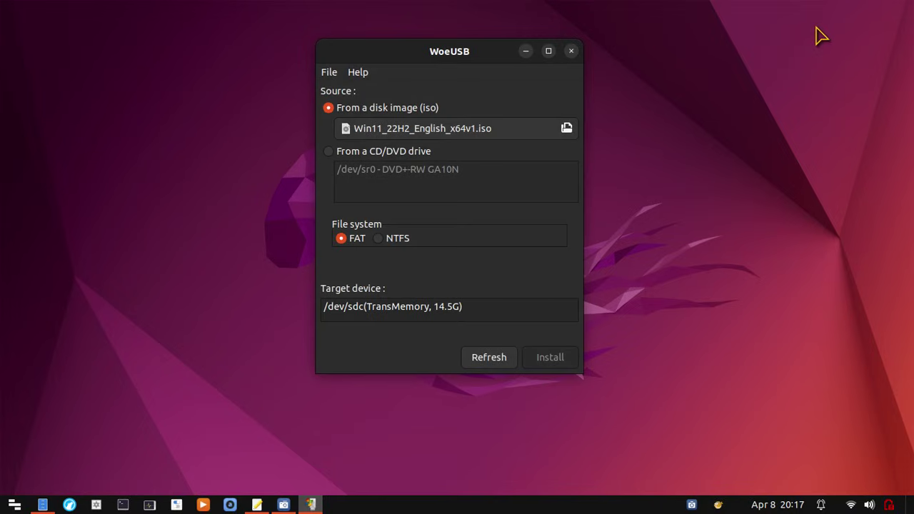
- Install the ISO to /dev/sdc TransMemory as NTFS, authenticating with the account password
click(378, 238)
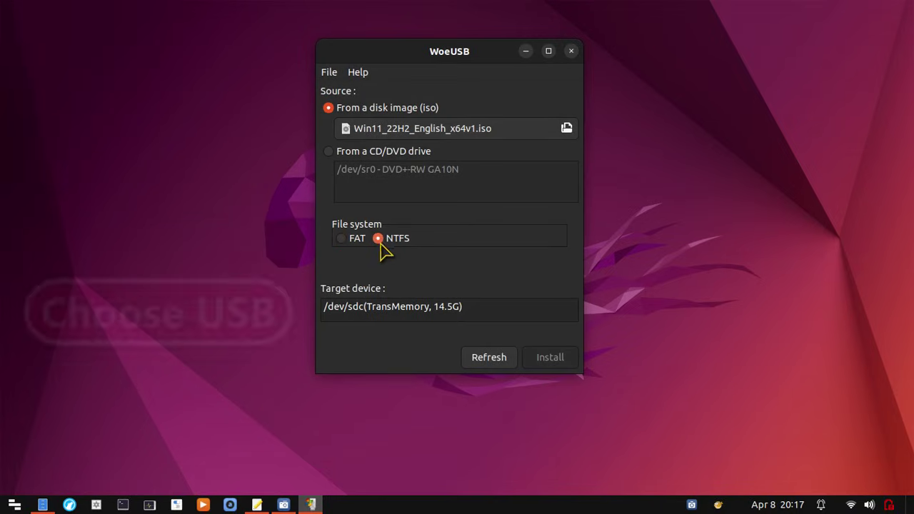
click(407, 311)
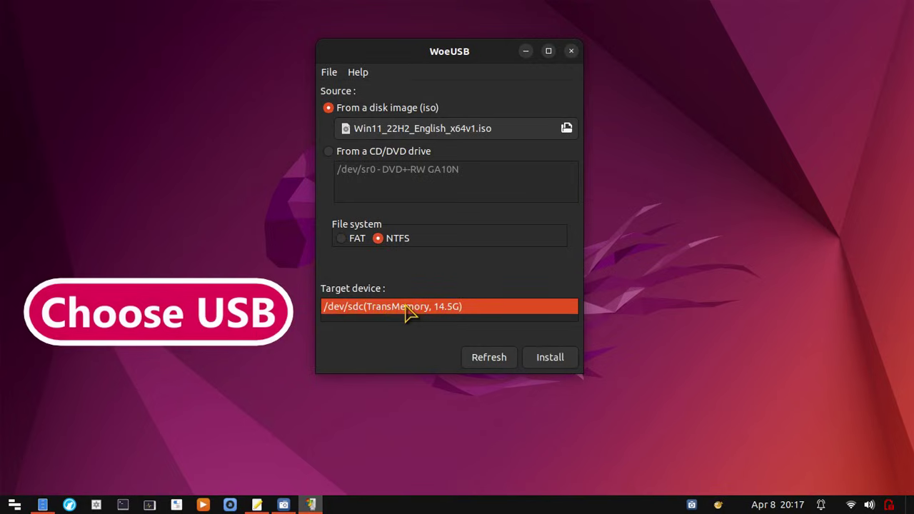
click(550, 357)
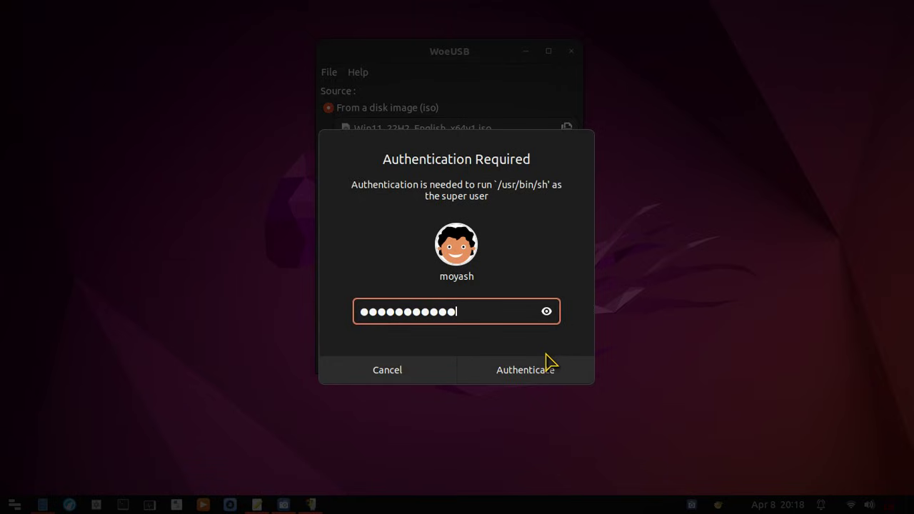
click(548, 360)
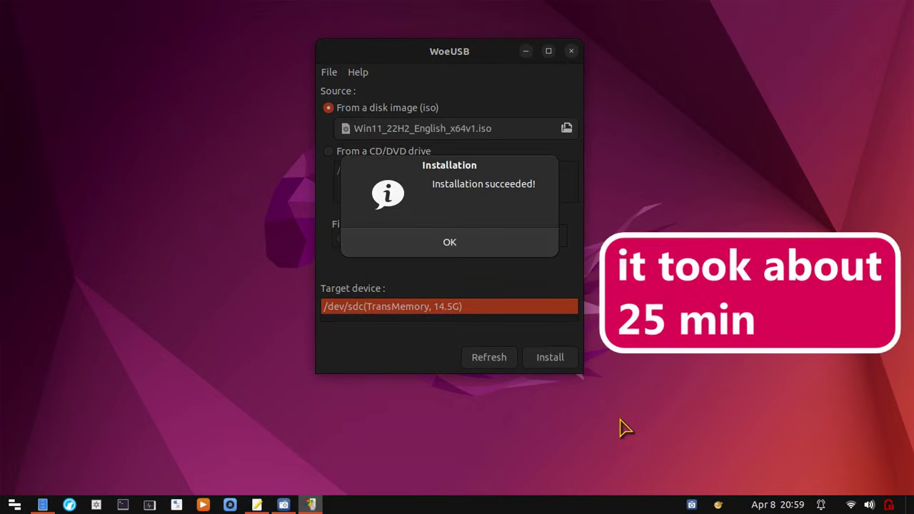
- Close WoeUSB after success and browse the Windows USB drive in Files
click(476, 251)
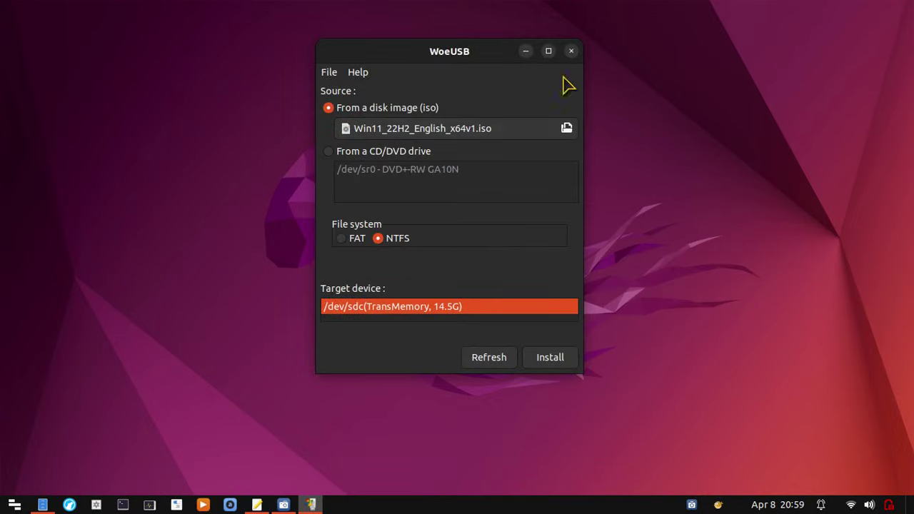
click(571, 52)
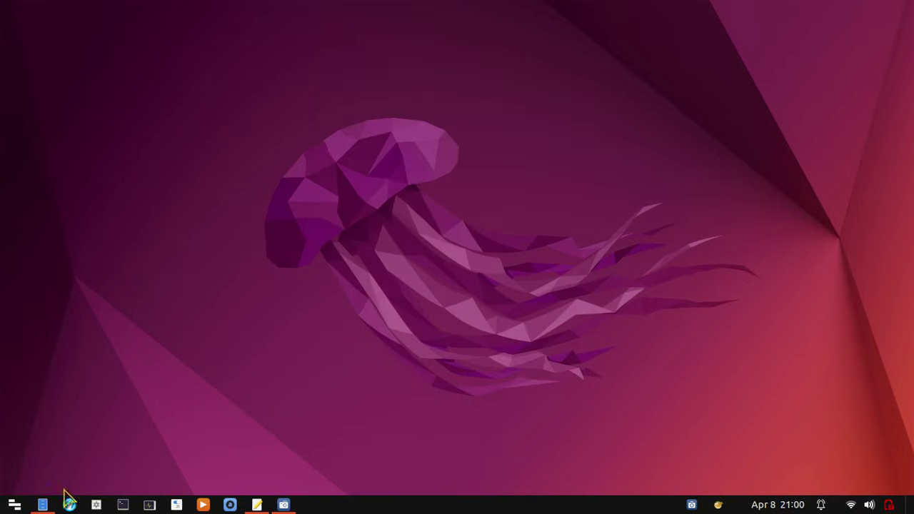
click(43, 504)
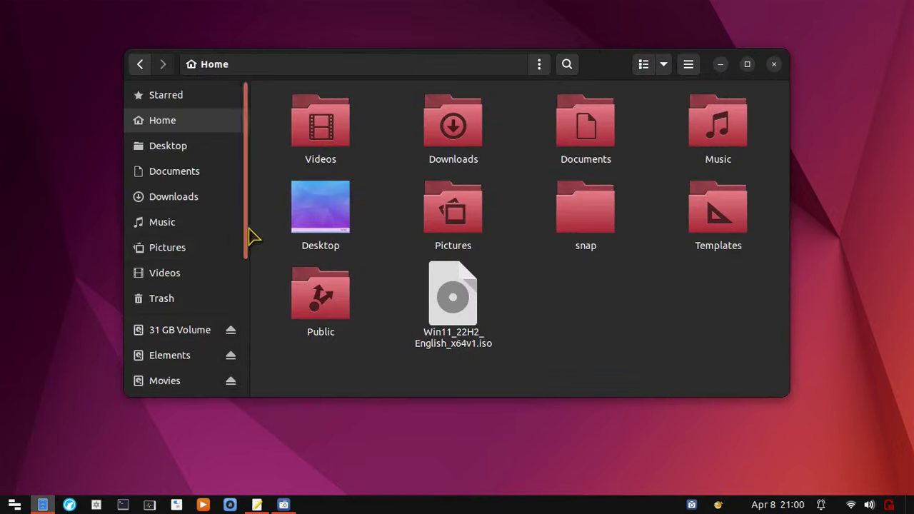
drag(253, 236, 261, 343)
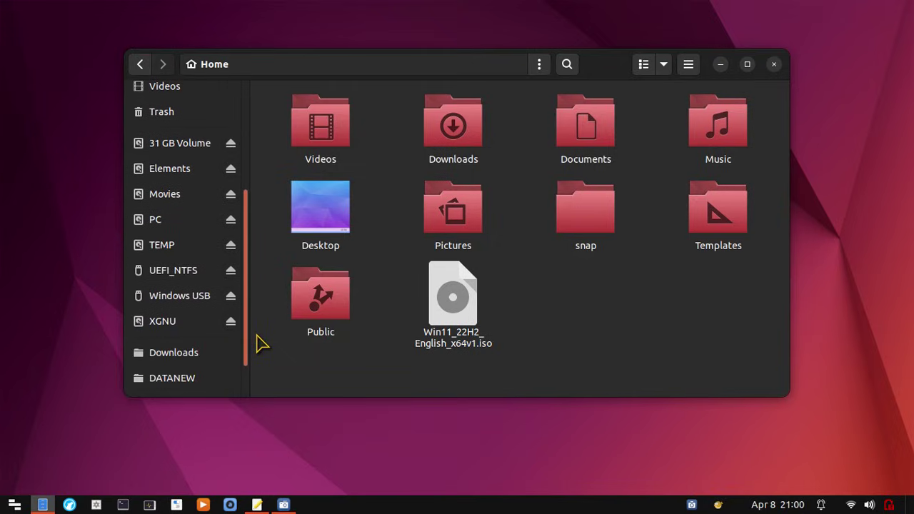
click(189, 301)
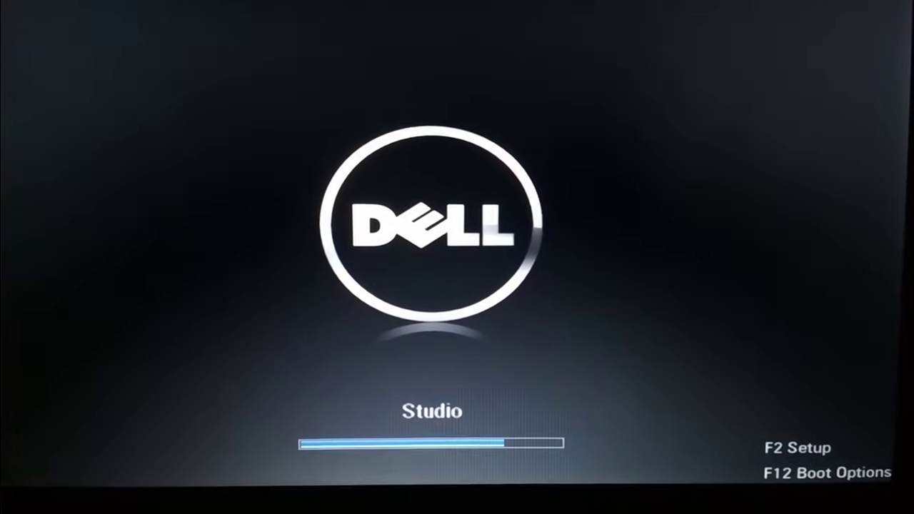
- Bring up the Dell one-time boot menu with F12 and highlight USB Storage
key(F12)
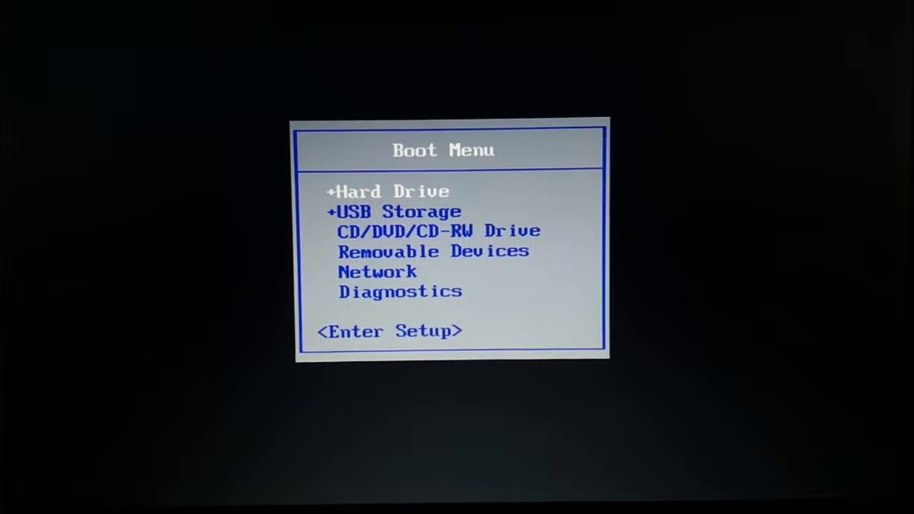
key(Down)
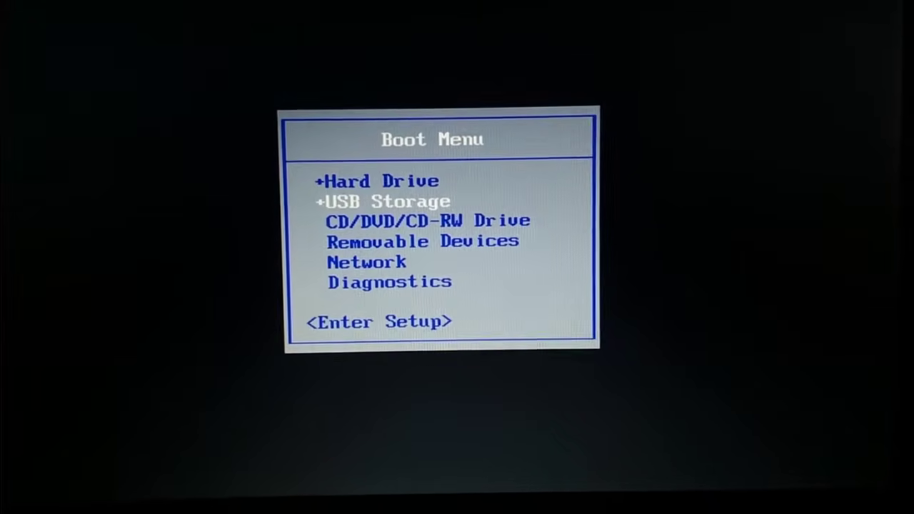